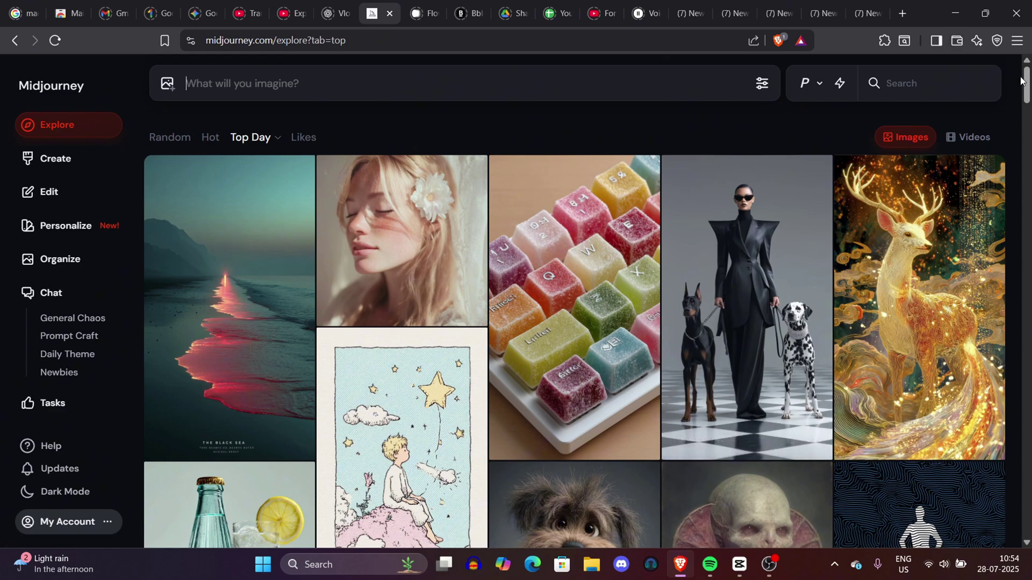
Check the reference image panel and generation settings, then go to your own generated images
scroll(574, 307, "down", 20)
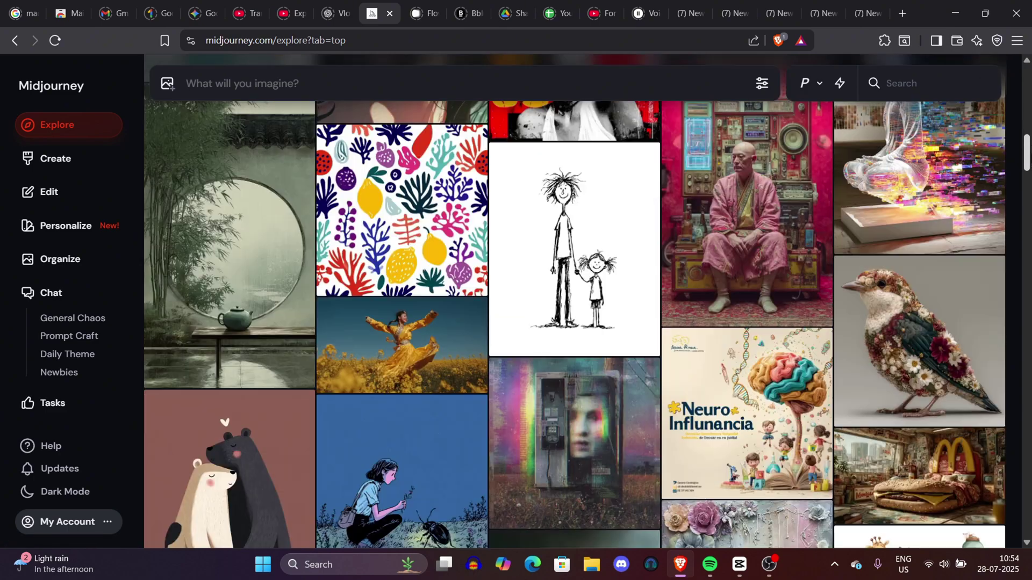
scroll(574, 306, "down", 6)
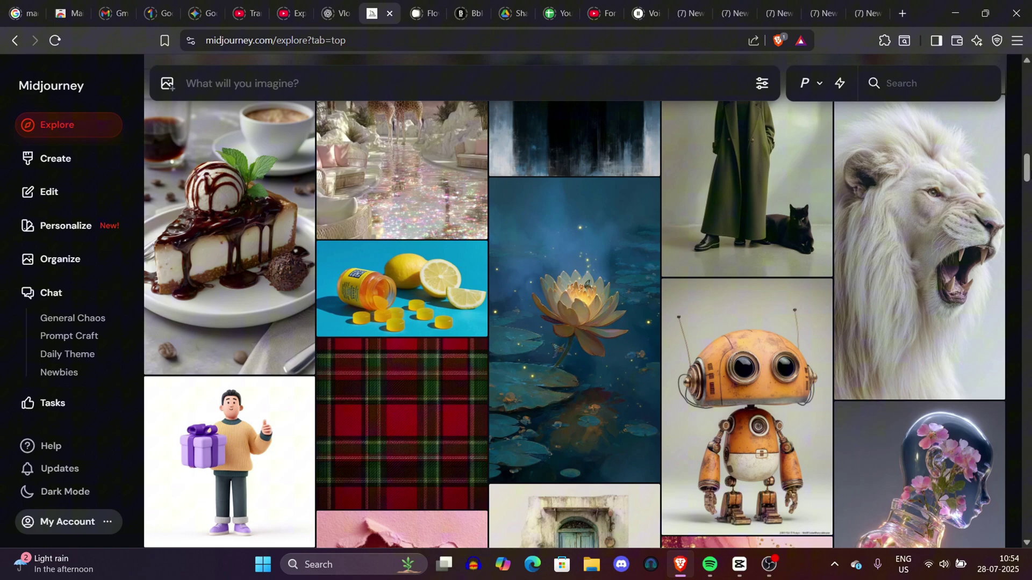
left_click_drag(1027, 175, 1027, 154)
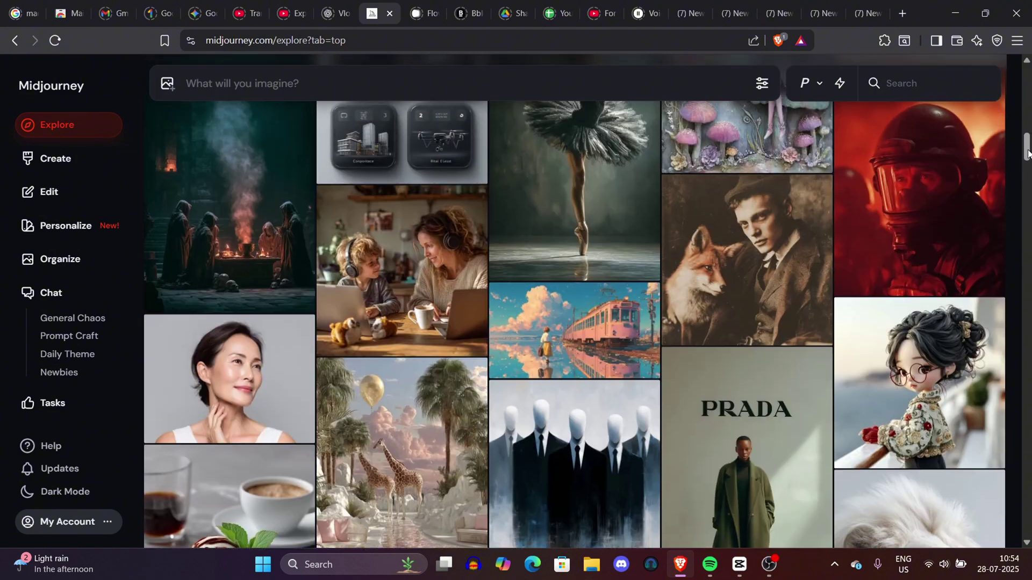
left_click_drag(1028, 106, 1027, 70)
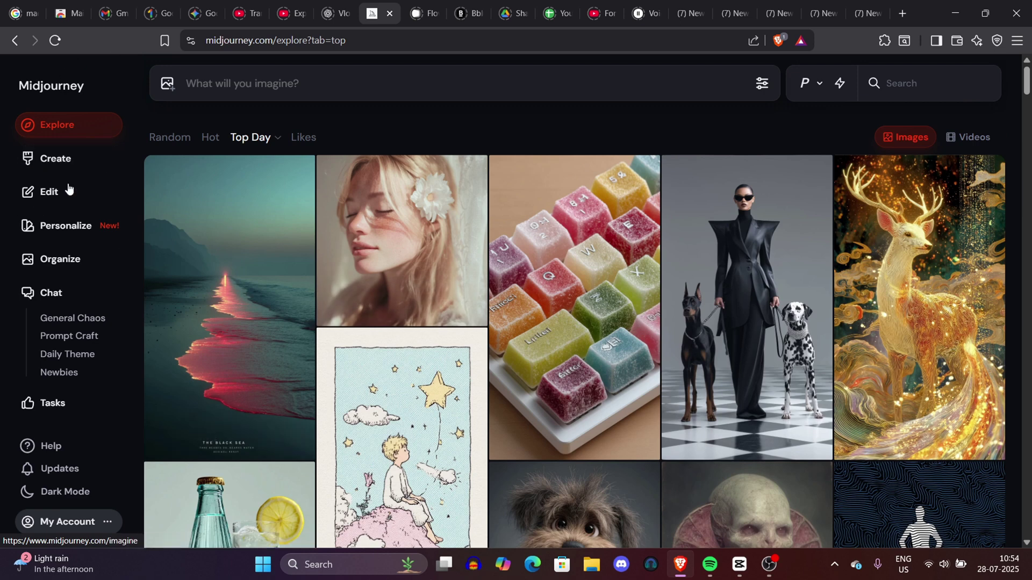
left_click(164, 89)
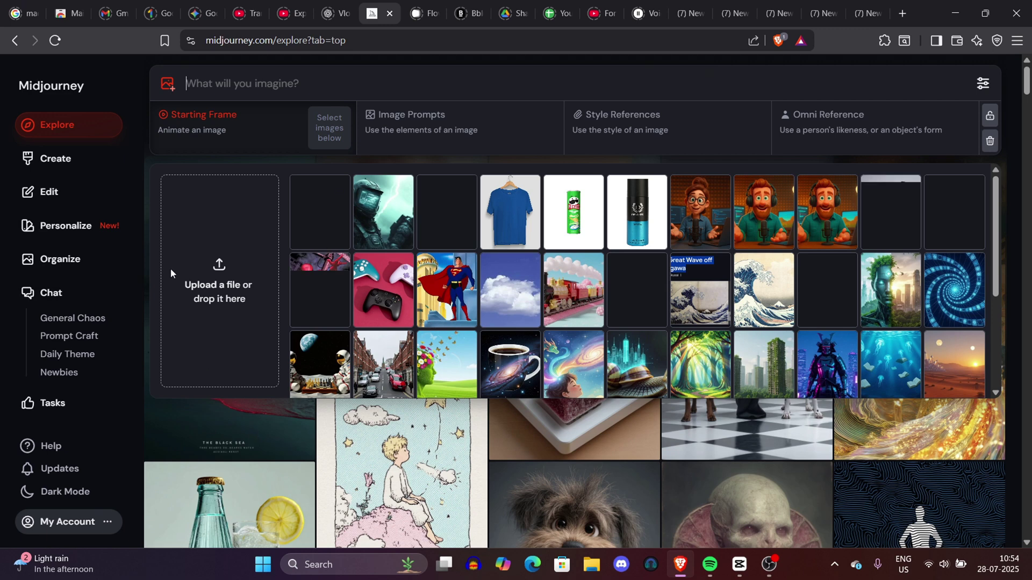
left_click(100, 94)
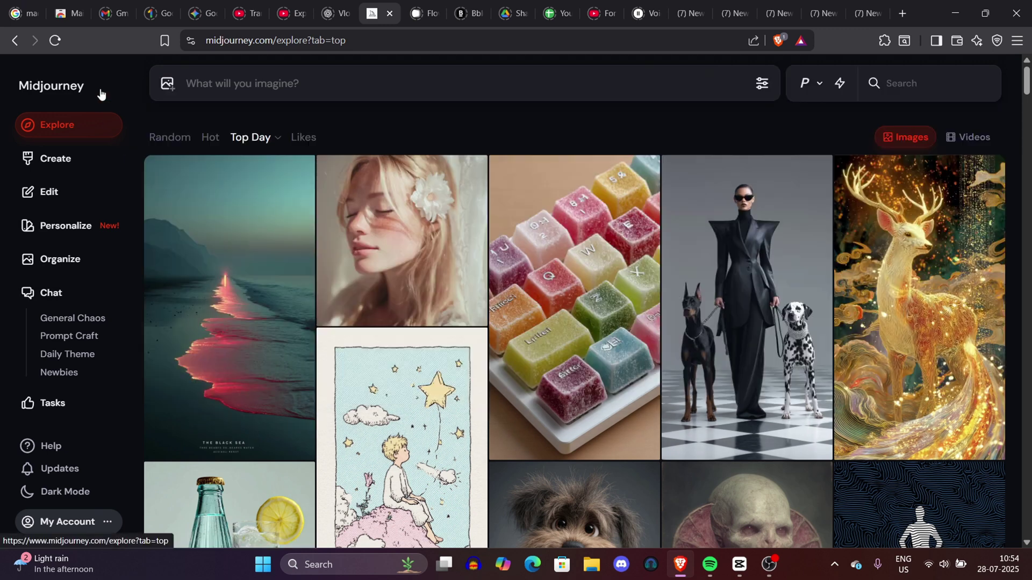
left_click(763, 86)
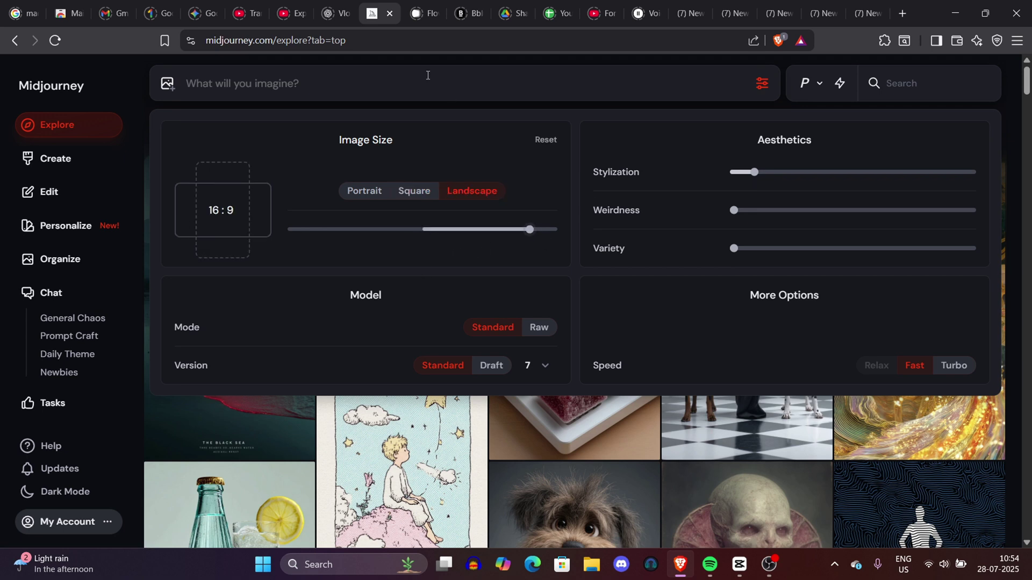
left_click(45, 171)
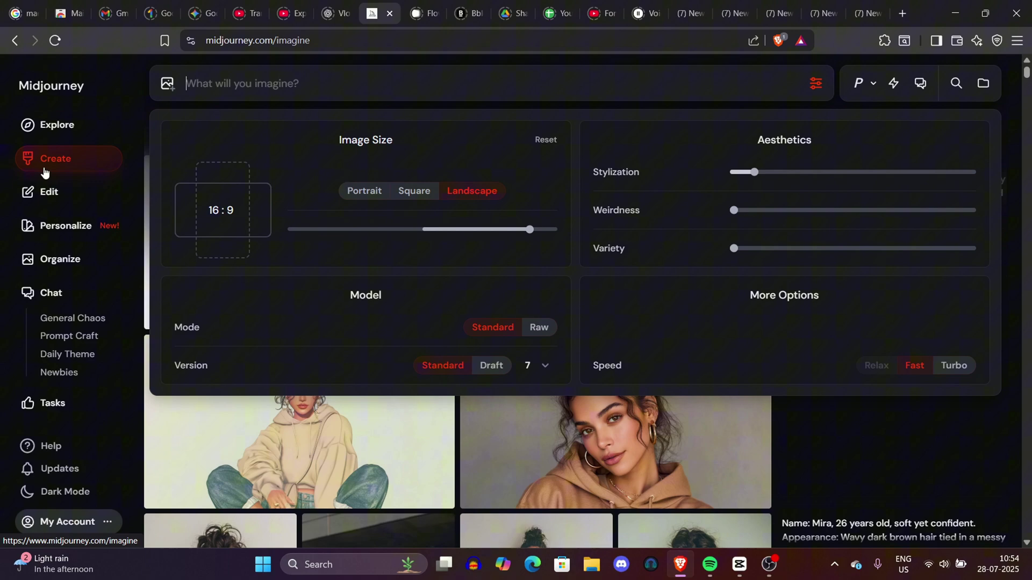
left_click(980, 450)
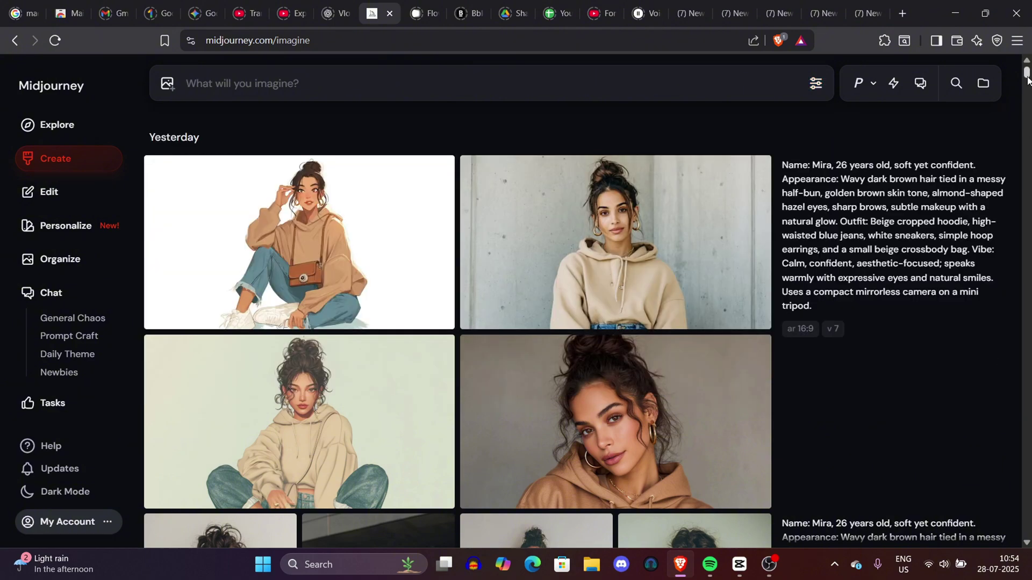
Open the first 25 Jul Aiden-on-stone-steps image and enlarge it to full view
mouse_move(1027, 78)
left_mouse_down()
mouse_move(1027, 95)
mouse_move(1028, 82)
left_mouse_up()
scroll(1027, 82, "down", 5)
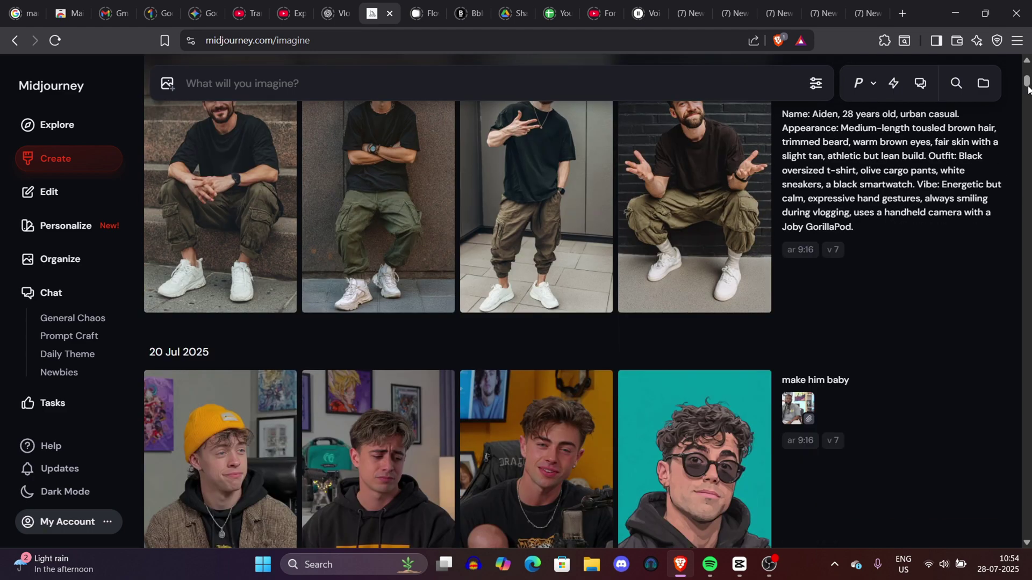
scroll(536, 323, "up", 4)
scroll(536, 323, "down", 2)
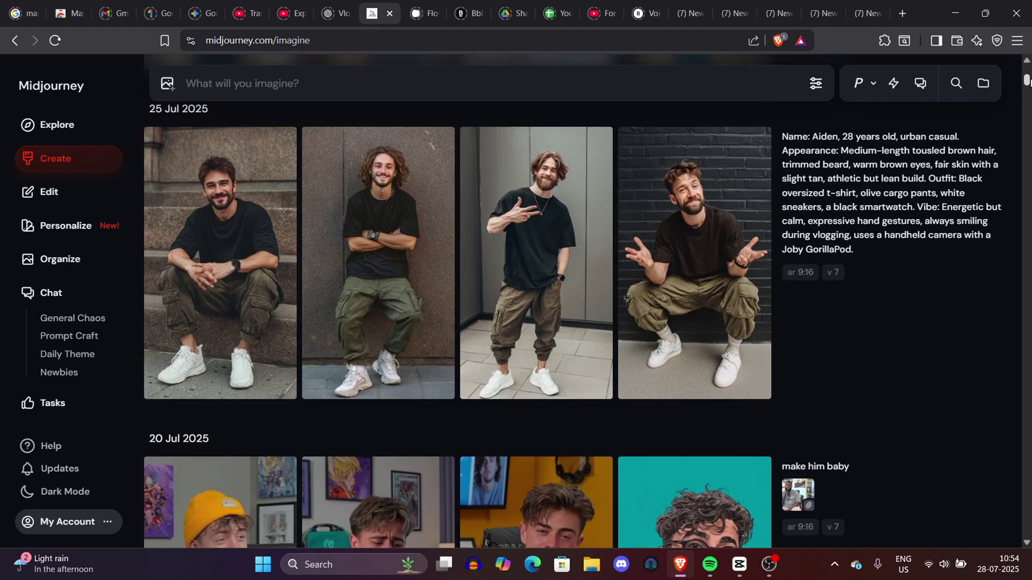
left_click(207, 208)
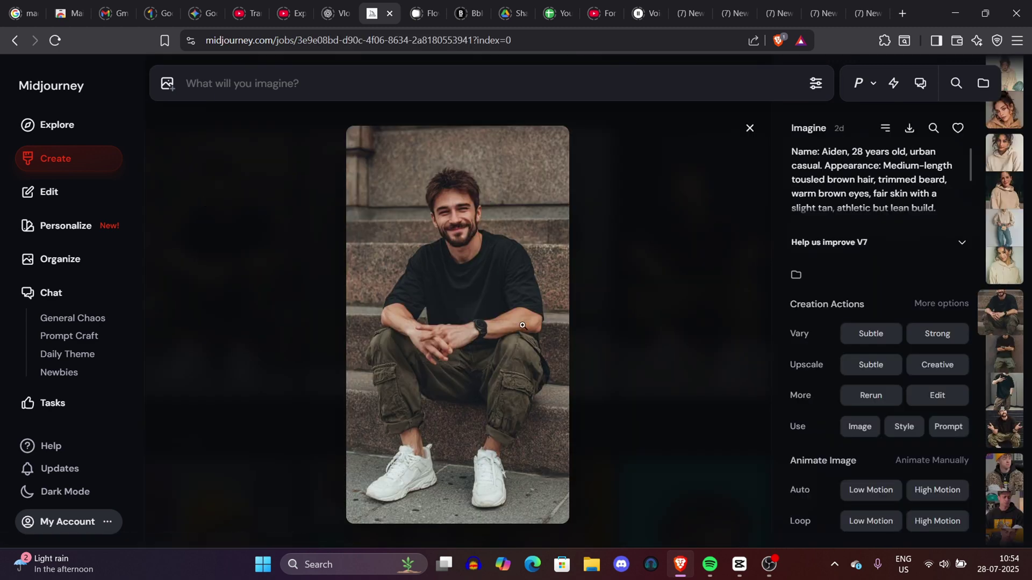
left_click(431, 248)
In ChatGPT, select and copy the Scene 1 Rooftop Golden Hour Vlog Intro prompt paragraph
key("ctrl+shift+Tab")
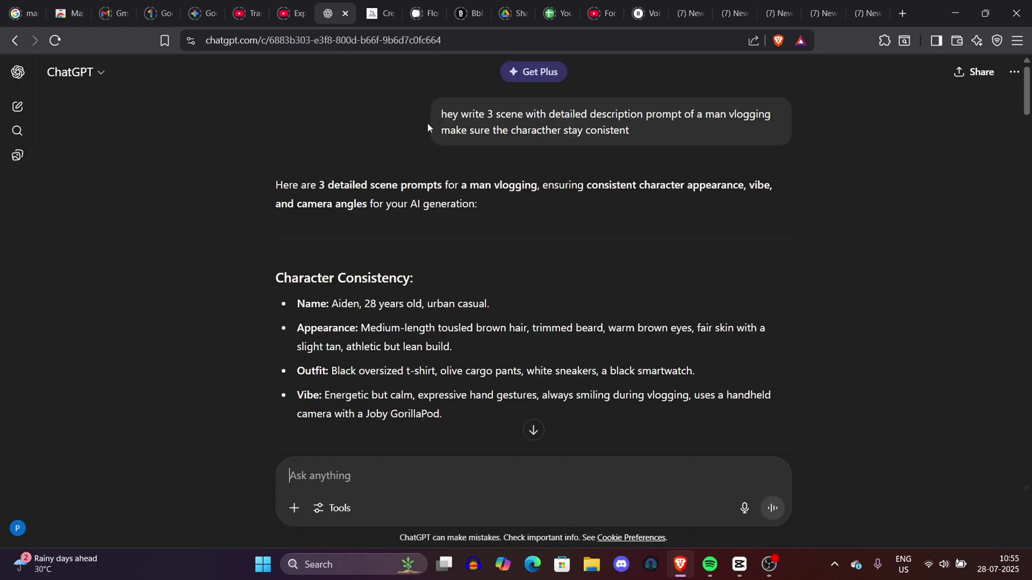
left_click(645, 130)
scroll(533, 258, "down", 8)
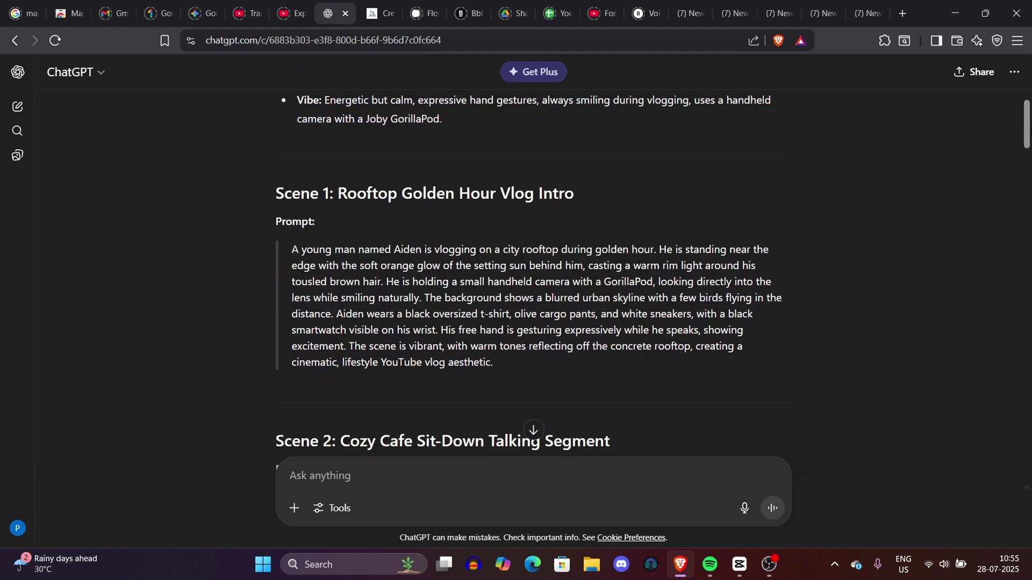
scroll(1029, 145, "up", 1)
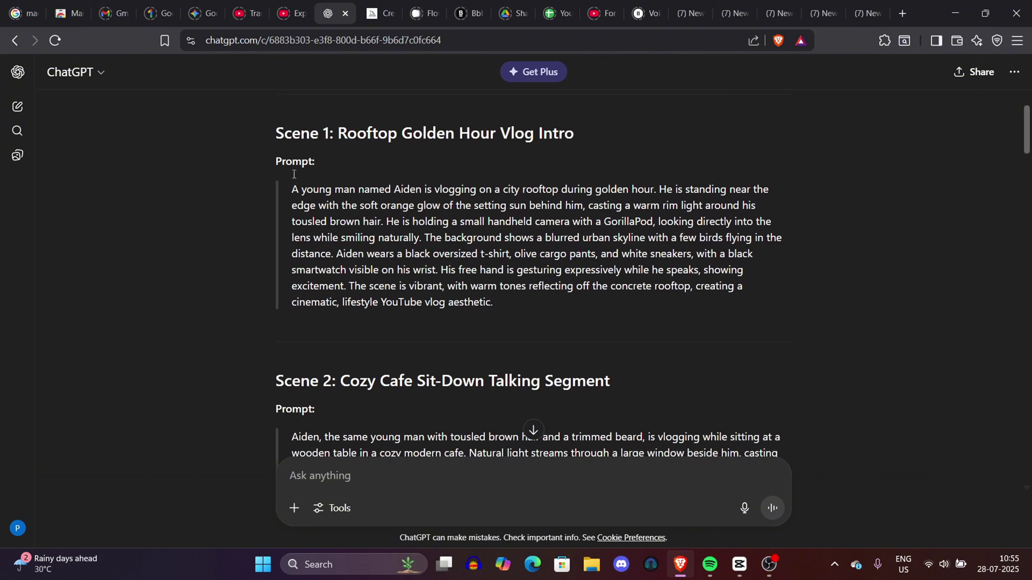
left_click_drag(291, 188, 558, 313)
key("ctrl+c")
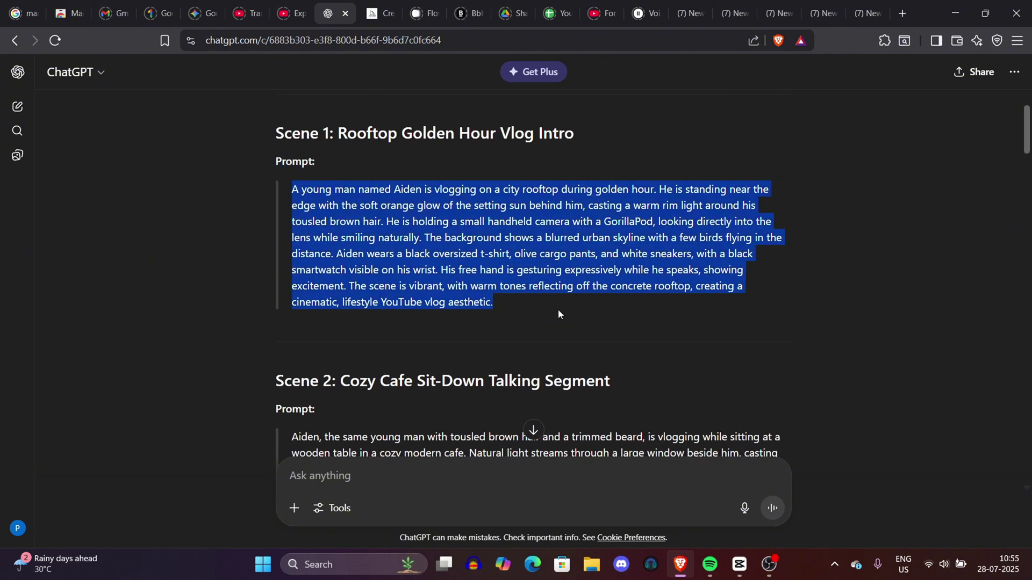
scroll(1027, 144, "down", 7)
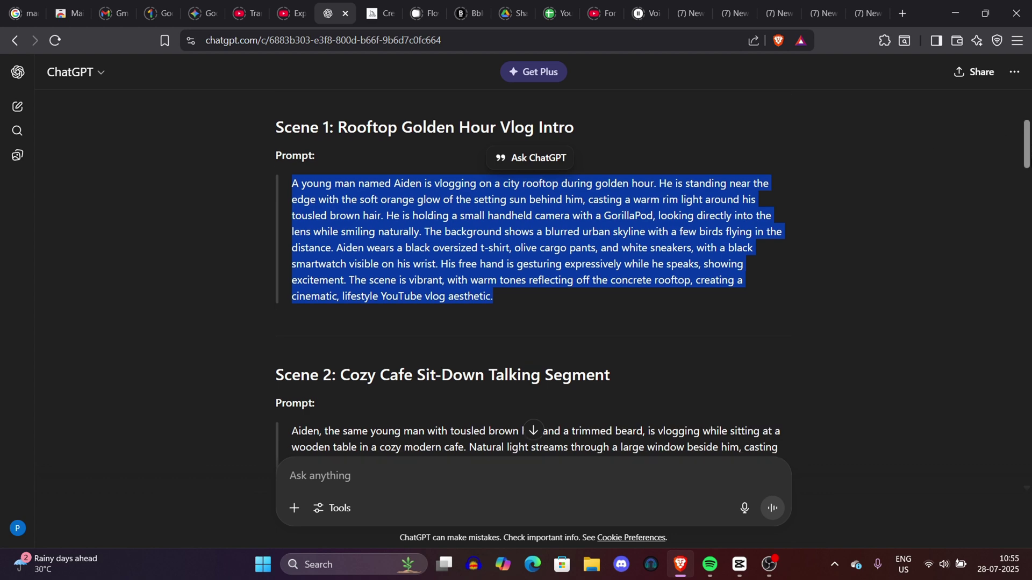
scroll(1028, 144, "up", 6)
left_click_drag(1028, 144, 1027, 135)
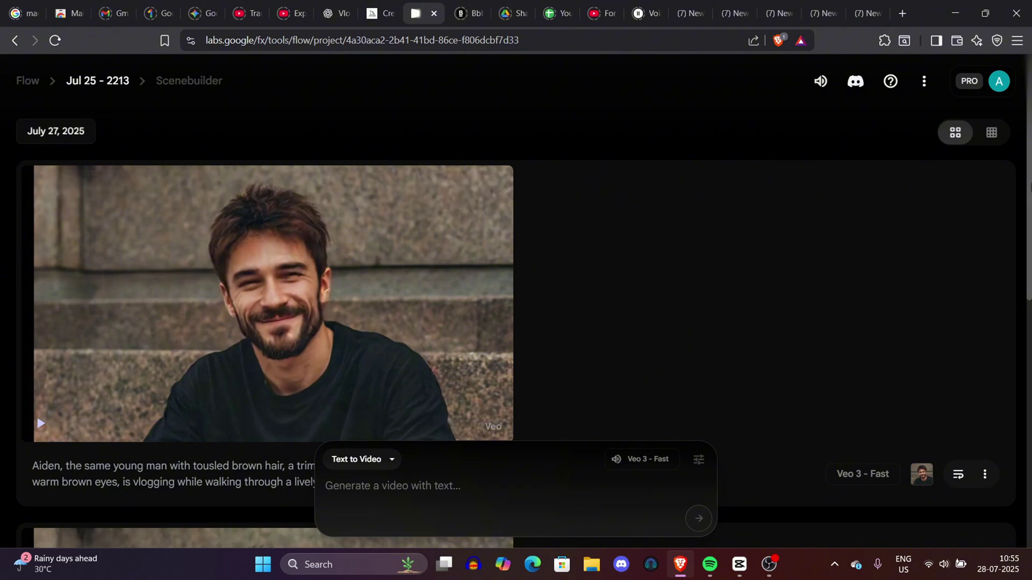
Switch Flow to Frames to Video with Aiden's smiling portrait as the first frame
mouse_move(1030, 180)
left_mouse_down()
mouse_move(1029, 349)
mouse_move(1030, 180)
left_mouse_up()
scroll(1011, 215, "down", 5)
scroll(1011, 215, "up", 7)
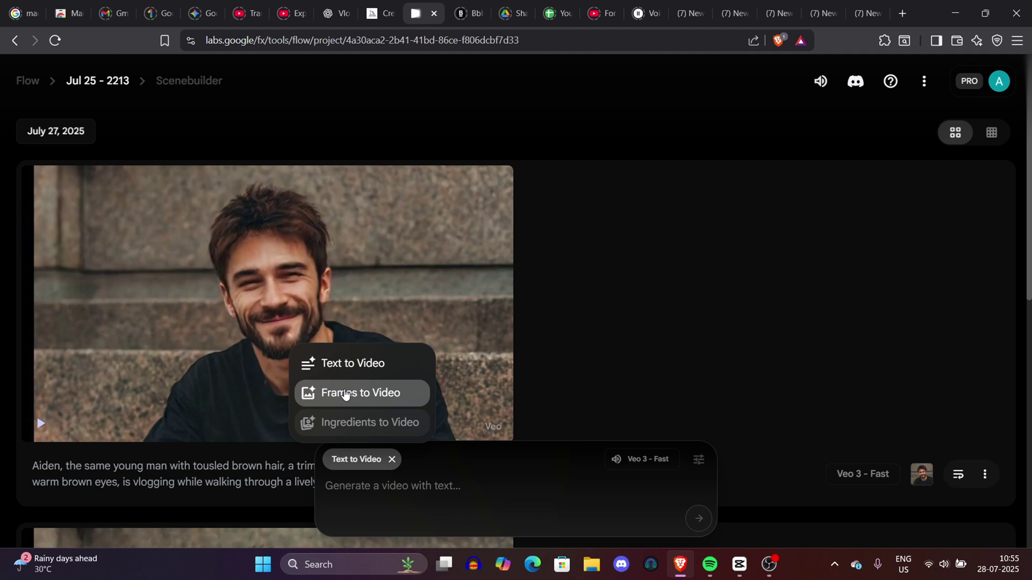
left_click(346, 394)
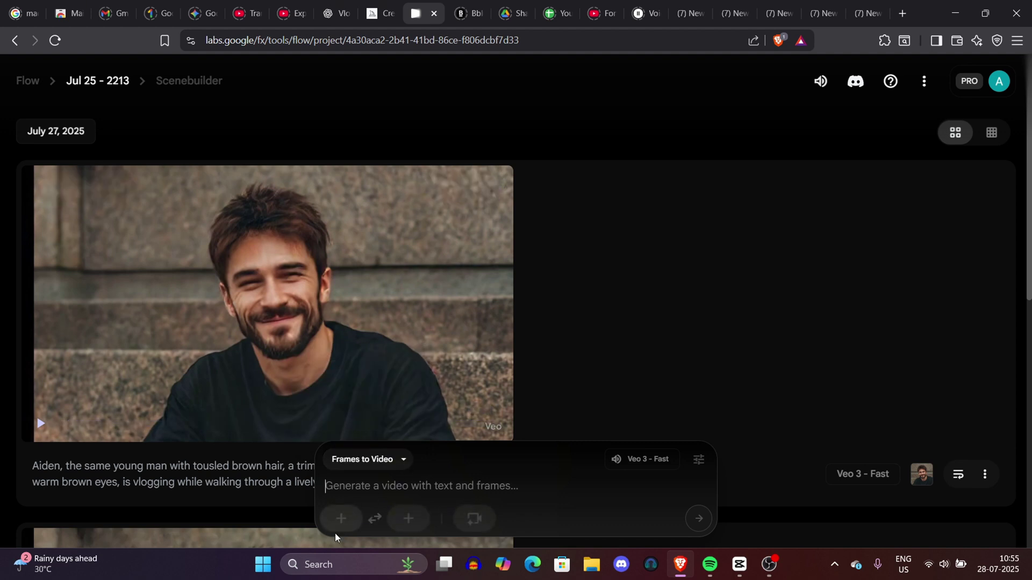
left_click(339, 520)
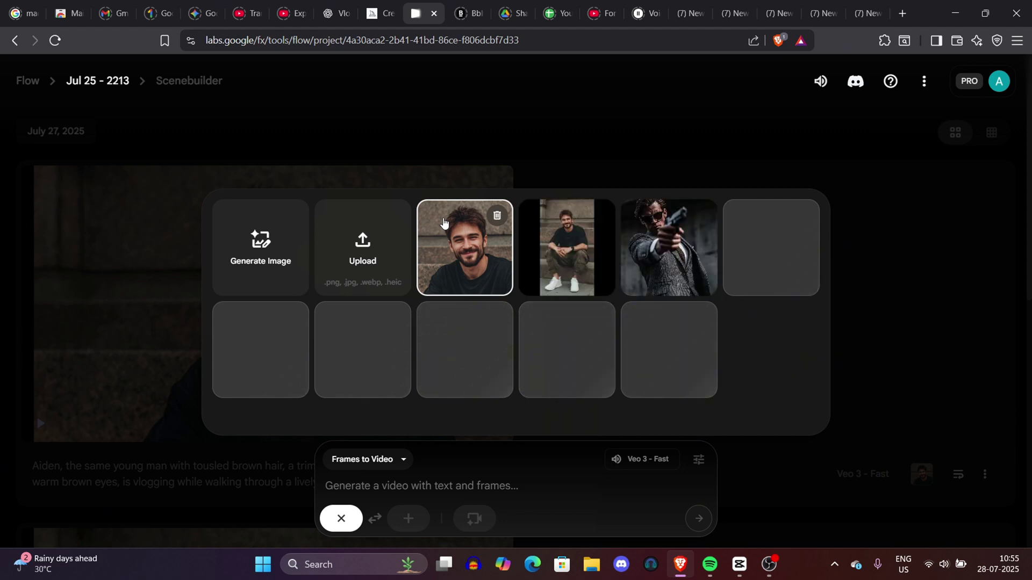
left_click(443, 220)
Paste the Scene 1 rooftop golden-hour prompt and start generating the clip
left_click(396, 485)
key("ctrl+v")
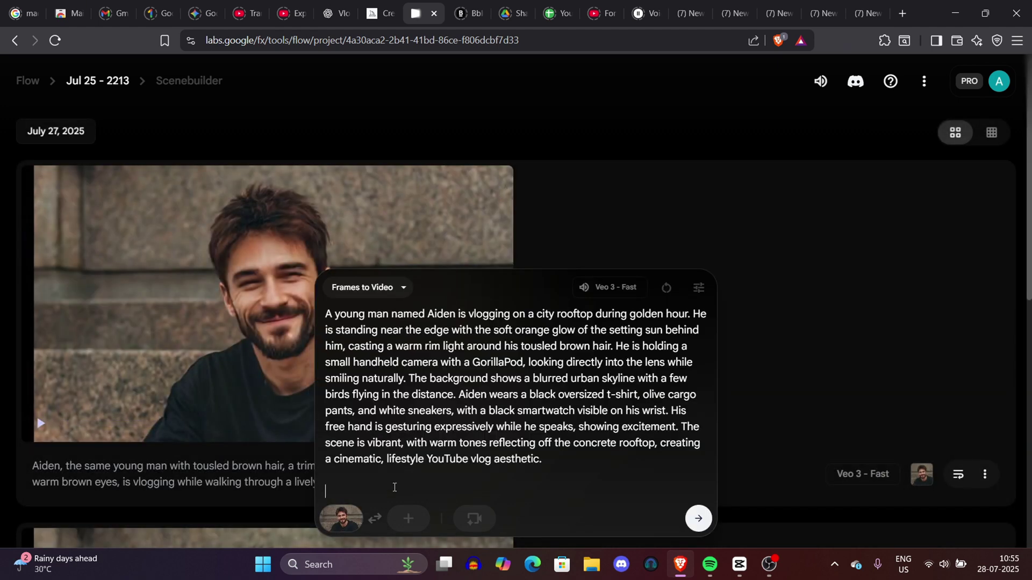
left_click_drag(325, 307, 649, 462)
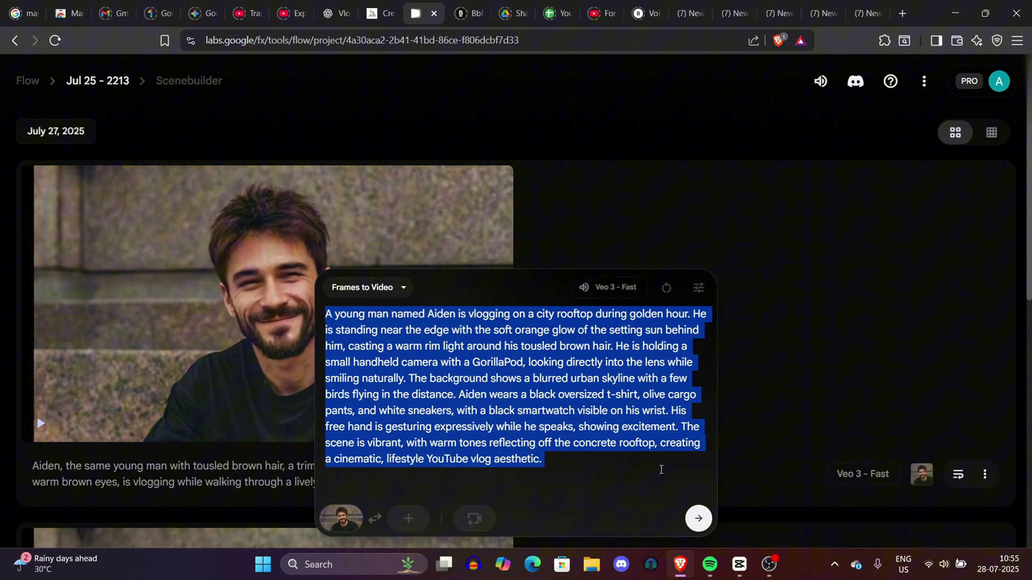
left_click(661, 469)
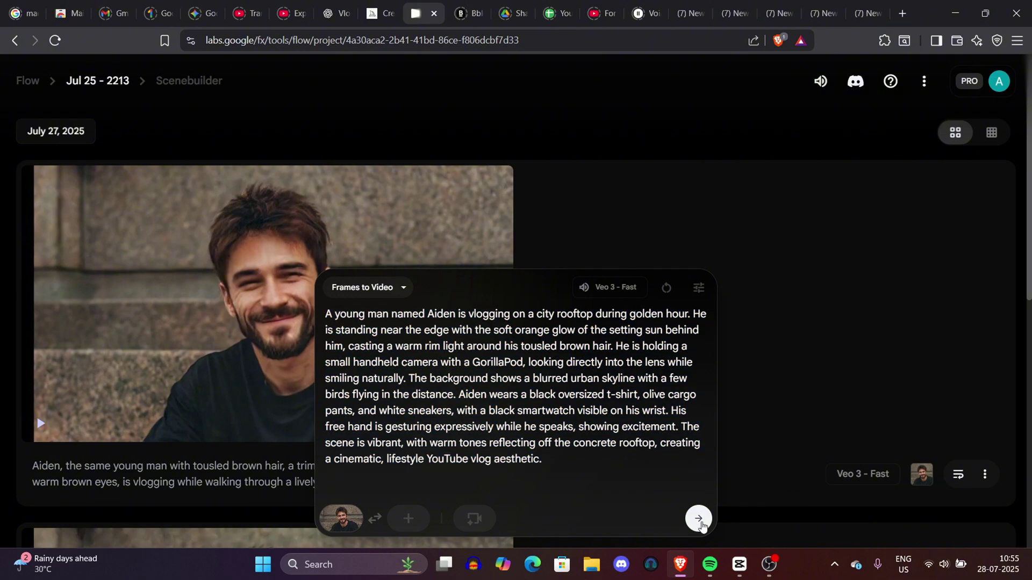
left_click(702, 524)
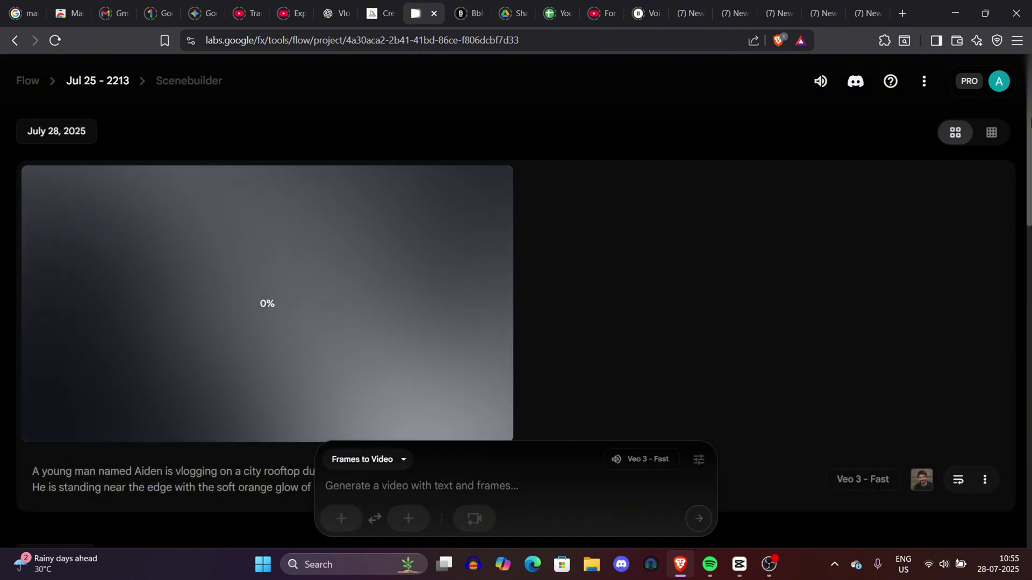
scroll(1030, 159, "down", 2)
scroll(1030, 158, "up", 2)
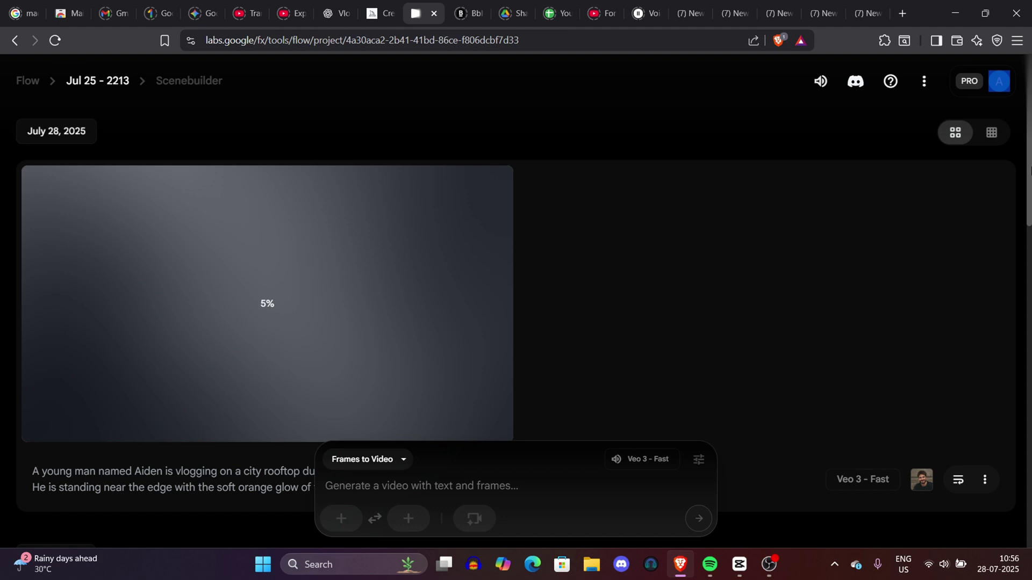
scroll(1027, 242, "down", 9)
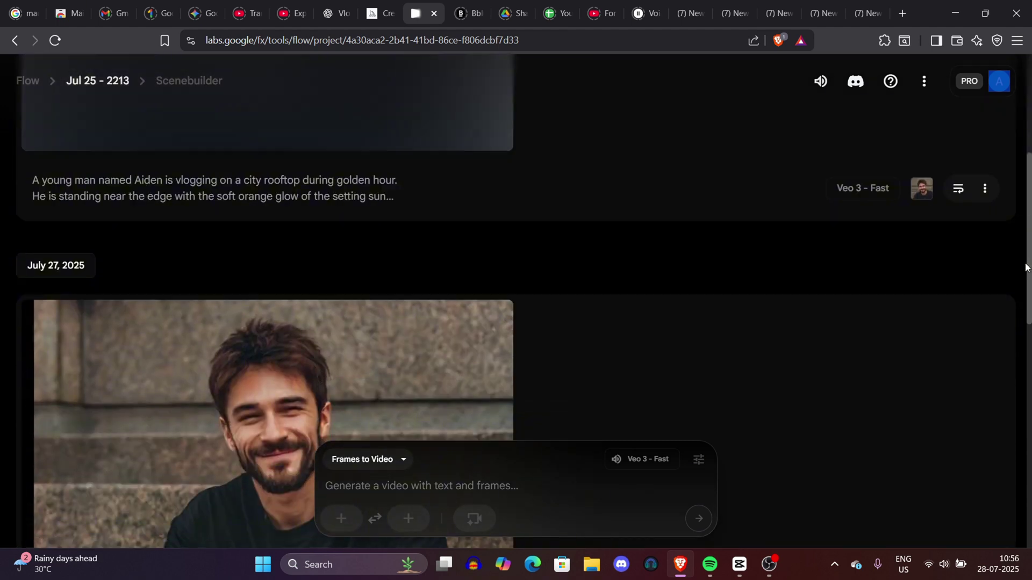
scroll(1022, 328, "up", 10)
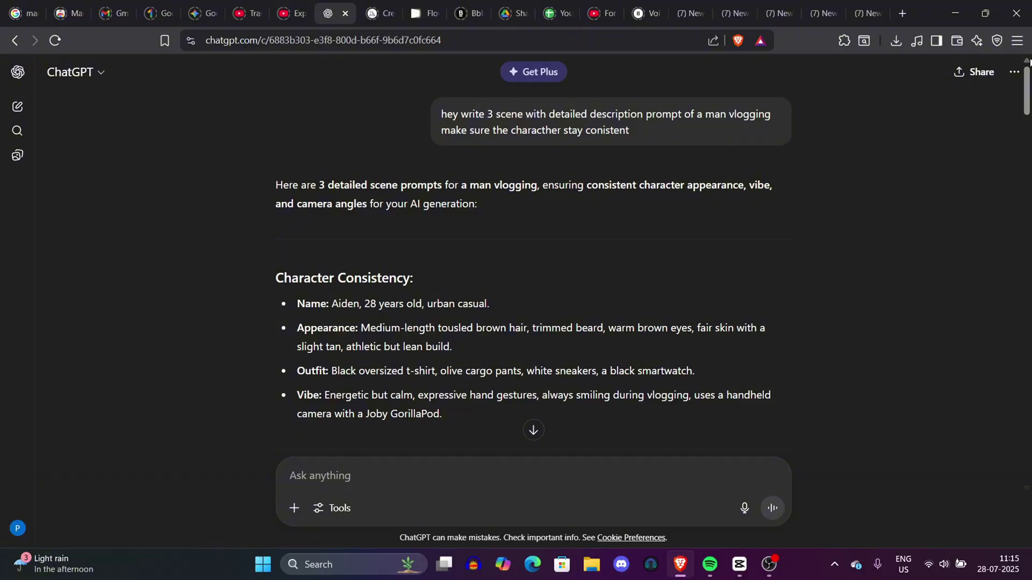
Select and copy the full Scene 2 Cozy Cafe Sit-Down Talking Segment prompt paragraph
scroll(1027, 62, "down", 3)
scroll(1027, 62, "up", 3)
scroll(1028, 99, "down", 10)
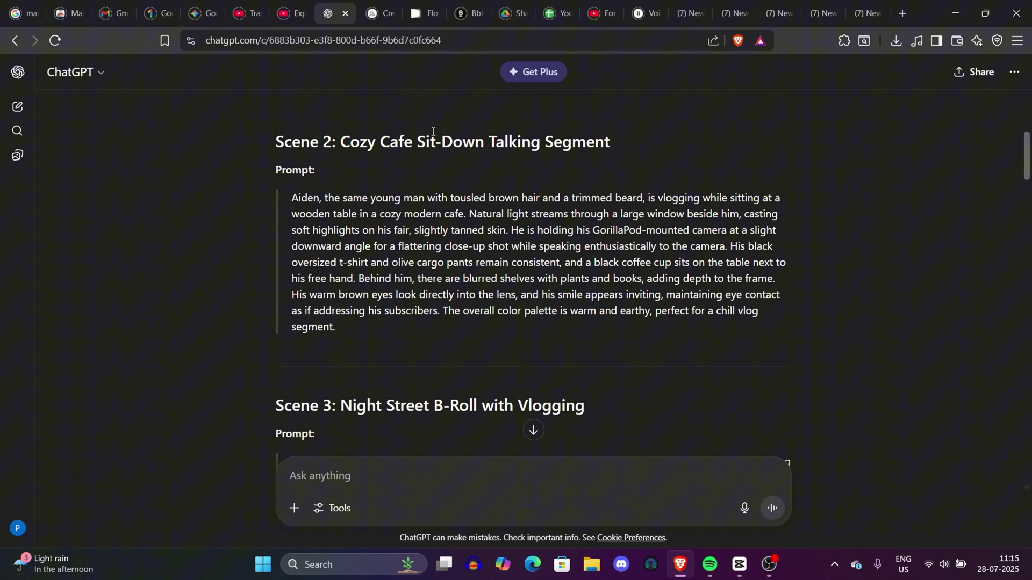
left_click_drag(256, 146, 729, 198)
left_click(729, 197)
left_click_drag(285, 199, 408, 340)
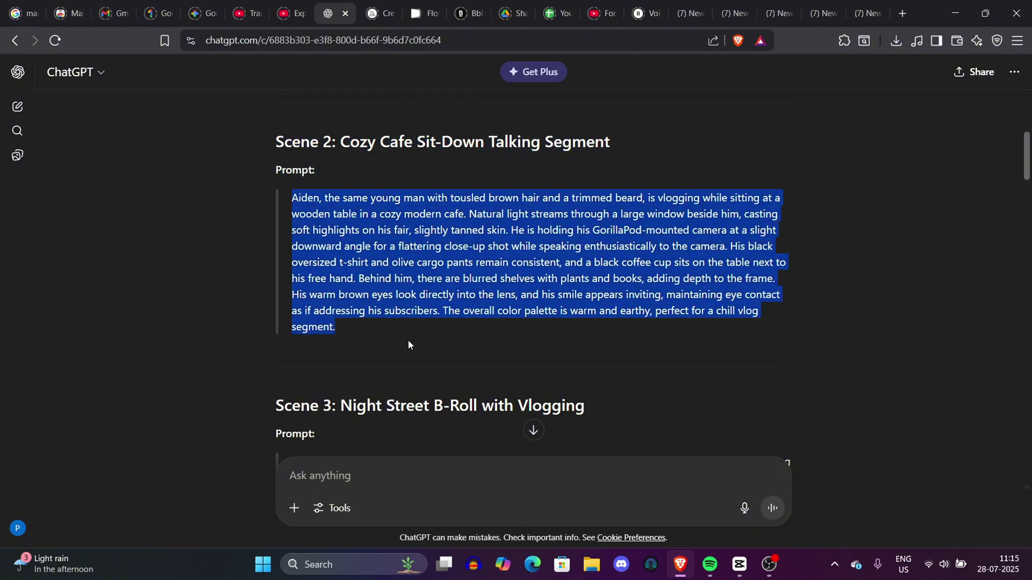
left_click_drag(295, 192, 408, 325)
key("ctrl+c")
left_click(441, 322)
In the Flow project, choose Frames to Video with the smiling man portrait as first frame
left_click(421, 12)
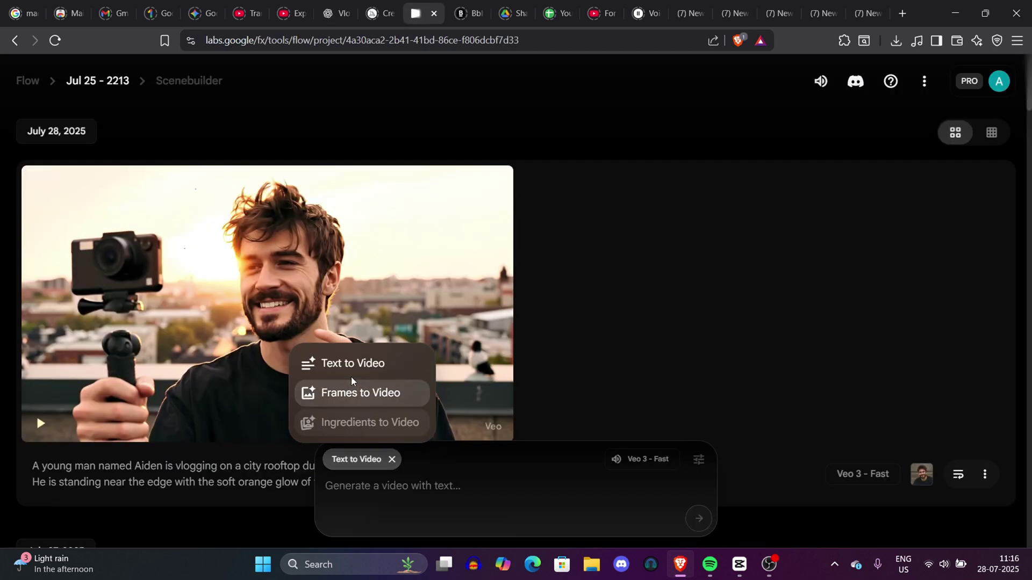
left_click(346, 392)
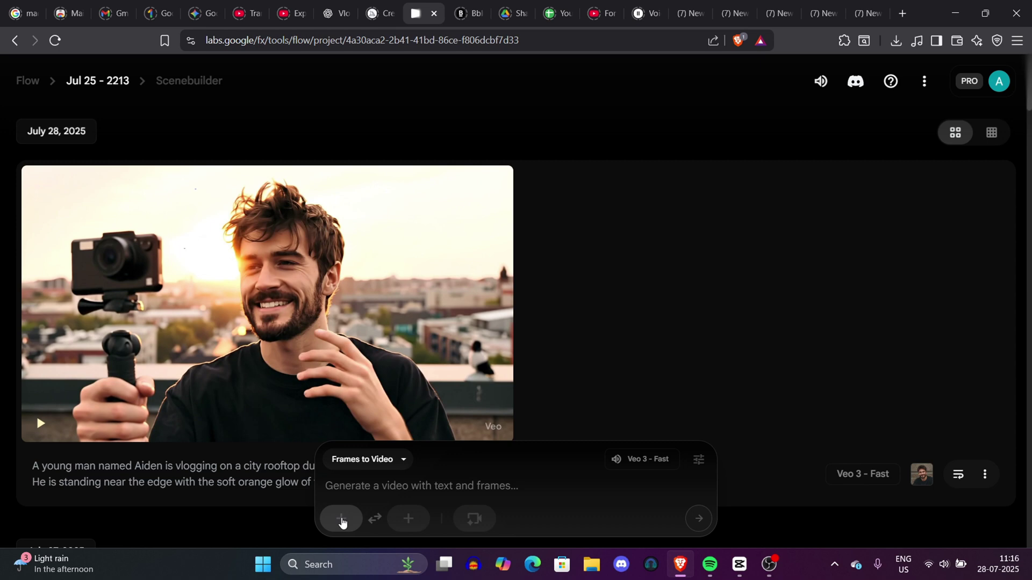
left_click(343, 520)
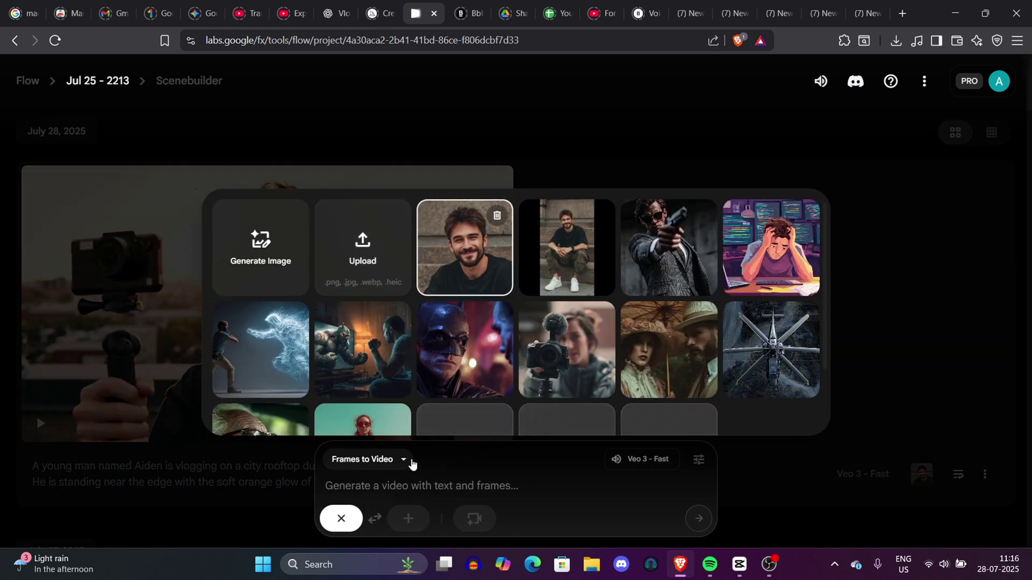
left_click(465, 248)
Paste the Scene 2 cozy cafe prompt into the prompt box and submit it
left_click(399, 490)
key("ctrl+v")
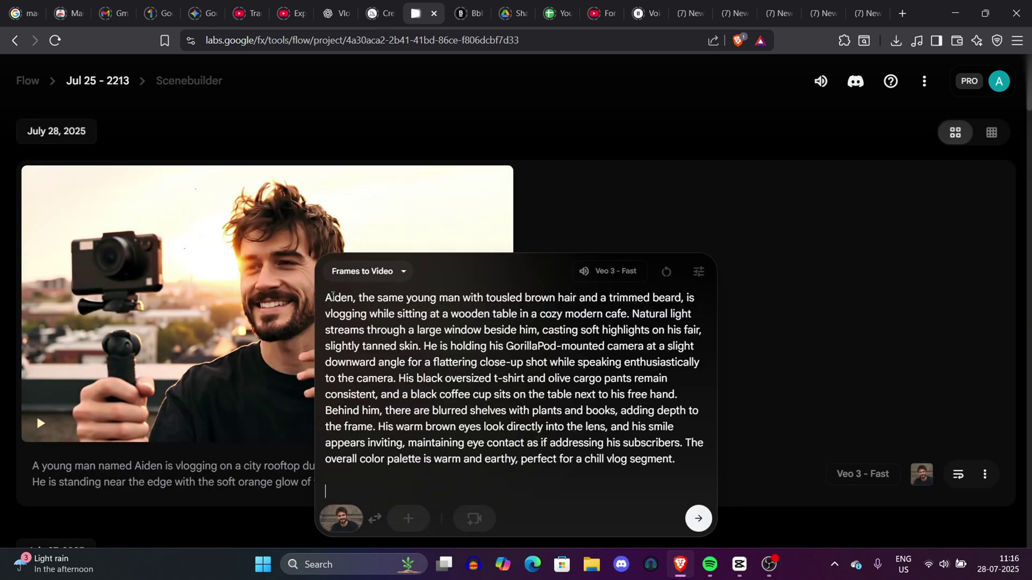
key("ctrl+a")
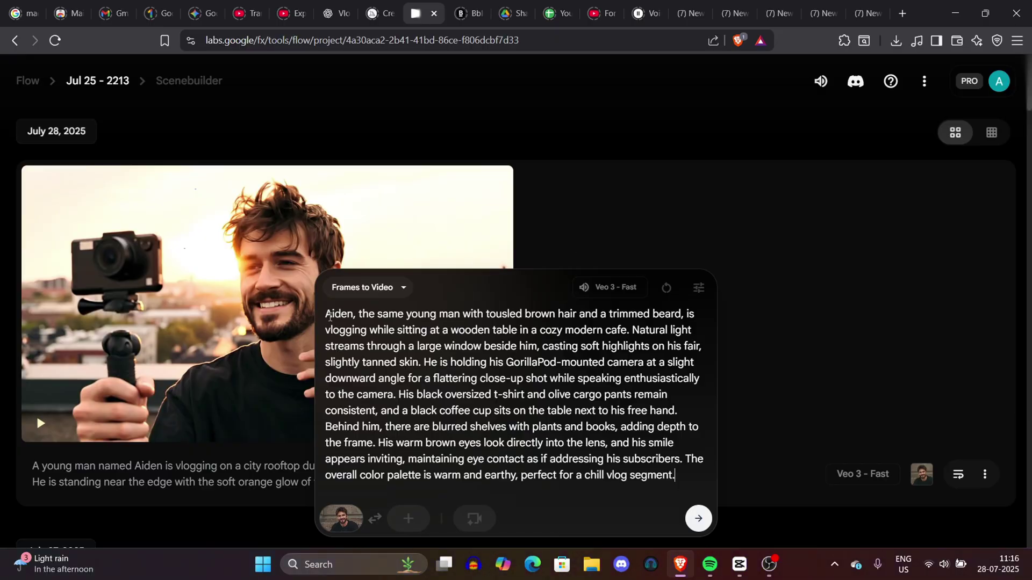
left_click_drag(325, 314, 704, 459)
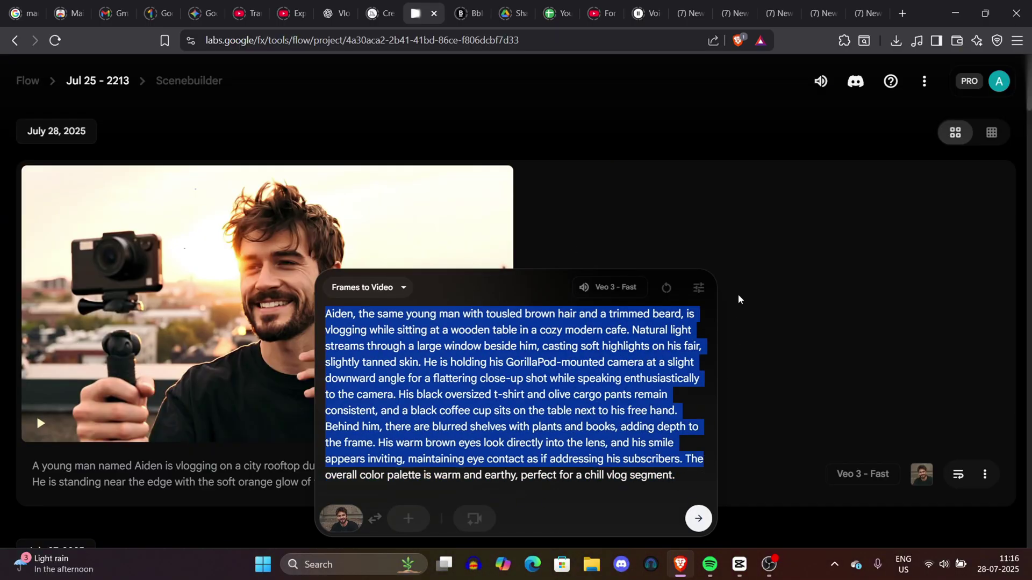
key("ctrl+a")
key("BackSpace")
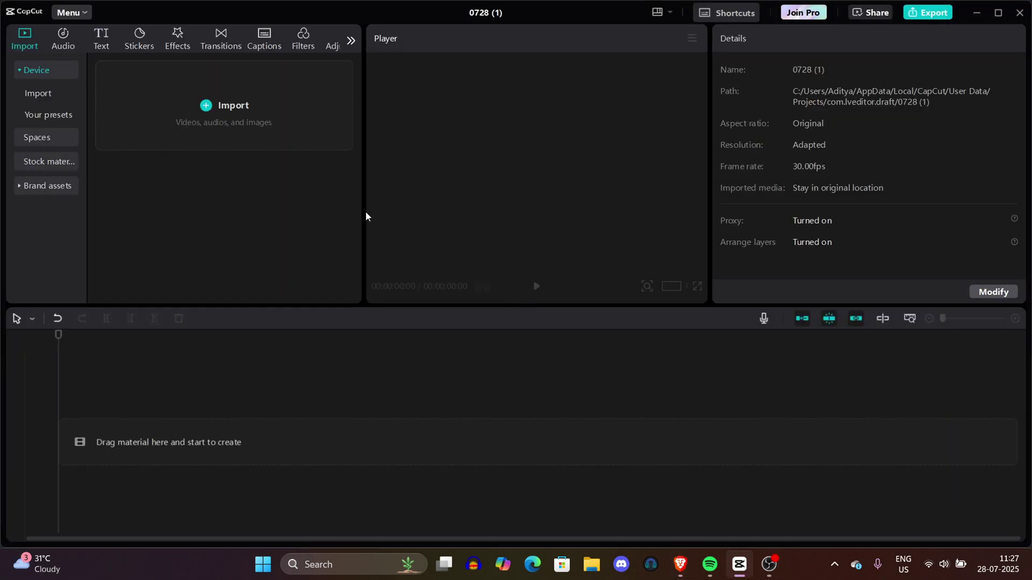
Import both Aiden MP4s to the timeline, rooftop clip first, cafe clip after it
mouse_move(364, 213)
left_mouse_down()
mouse_move(553, 170)
mouse_move(290, 191)
mouse_move(509, 216)
mouse_move(379, 211)
left_mouse_up()
left_click(185, 70)
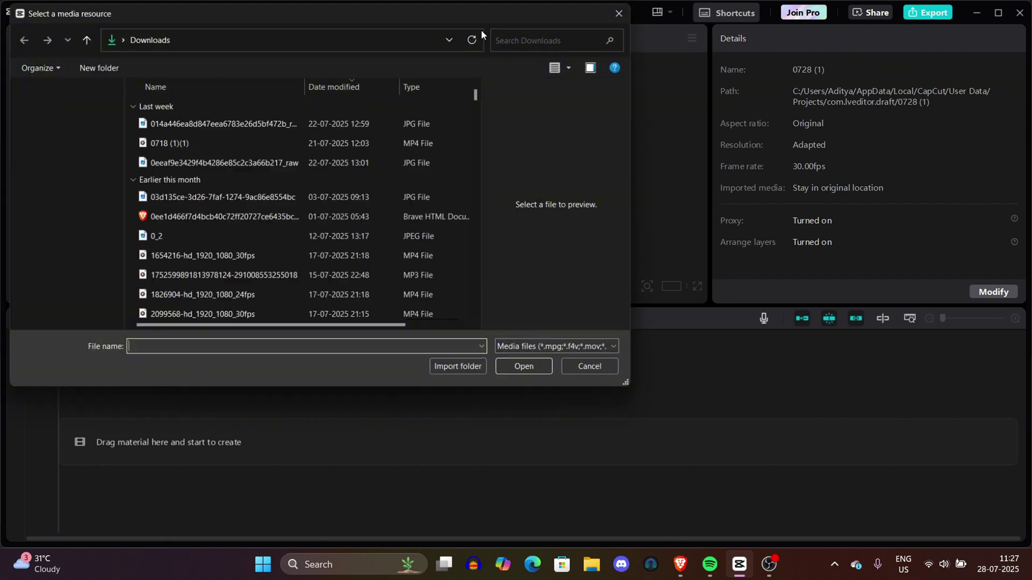
left_click(361, 128)
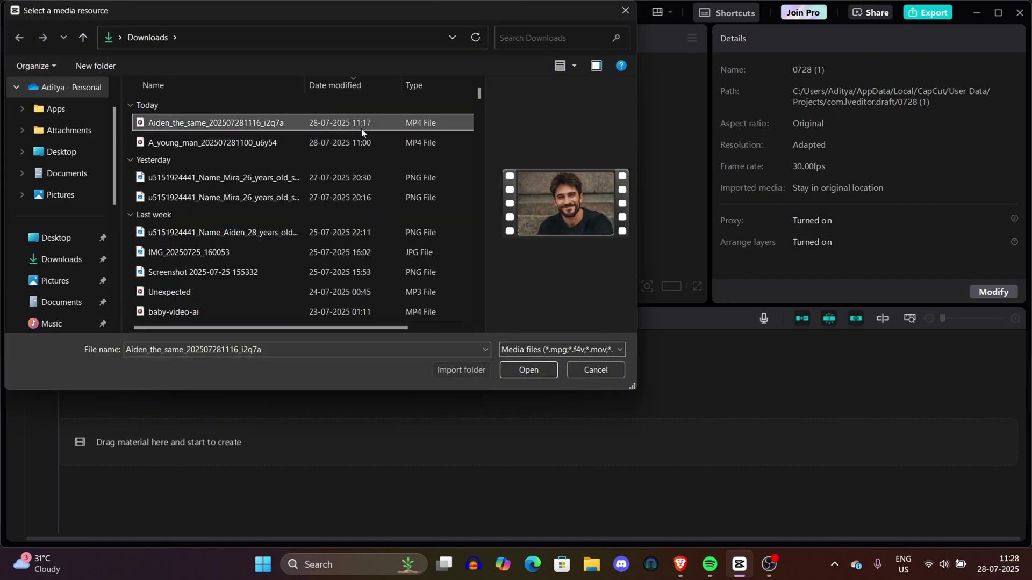
double_click(361, 128)
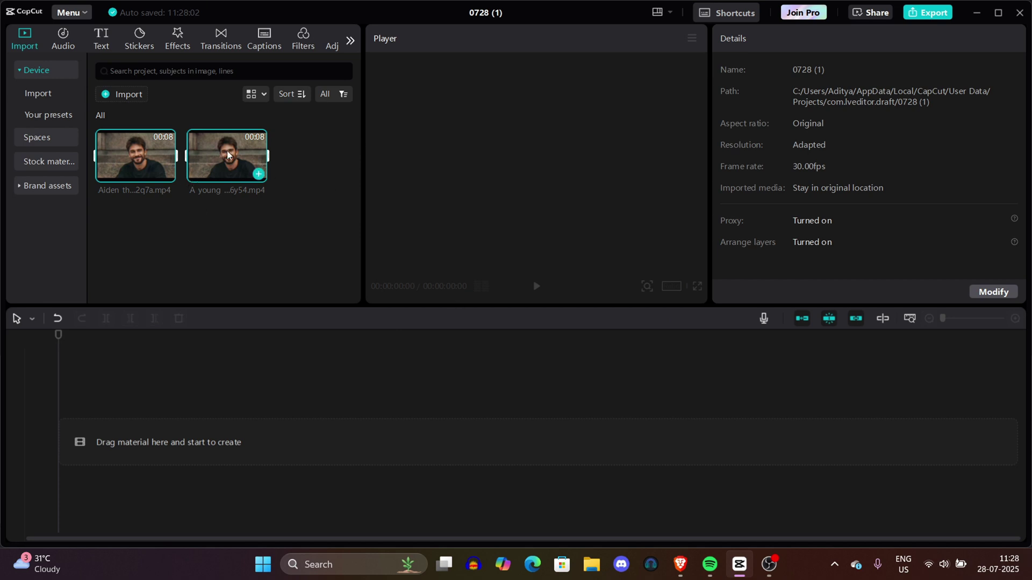
left_click_drag(227, 156, 97, 418)
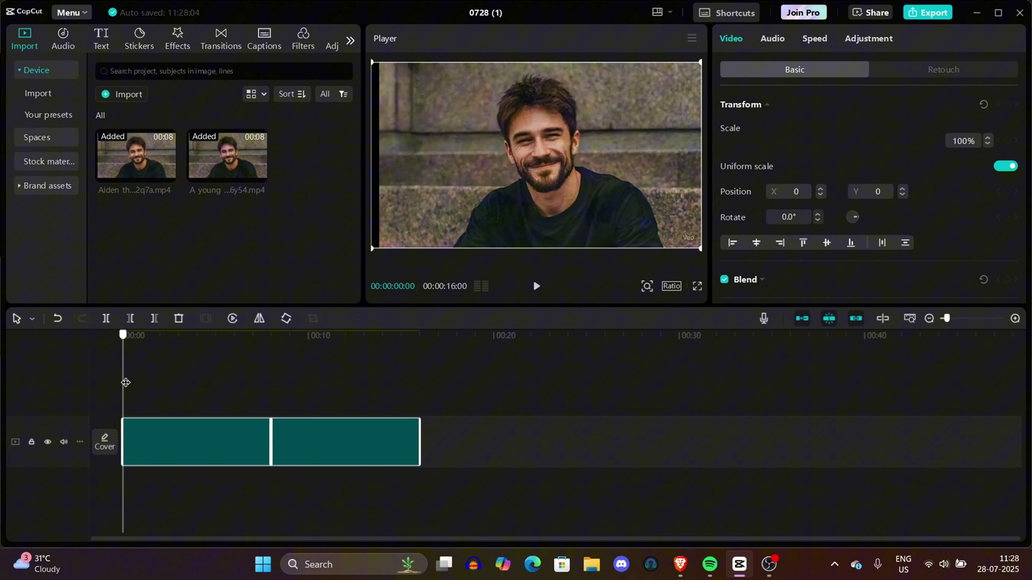
left_click_drag(123, 375, 212, 382)
left_click(202, 440)
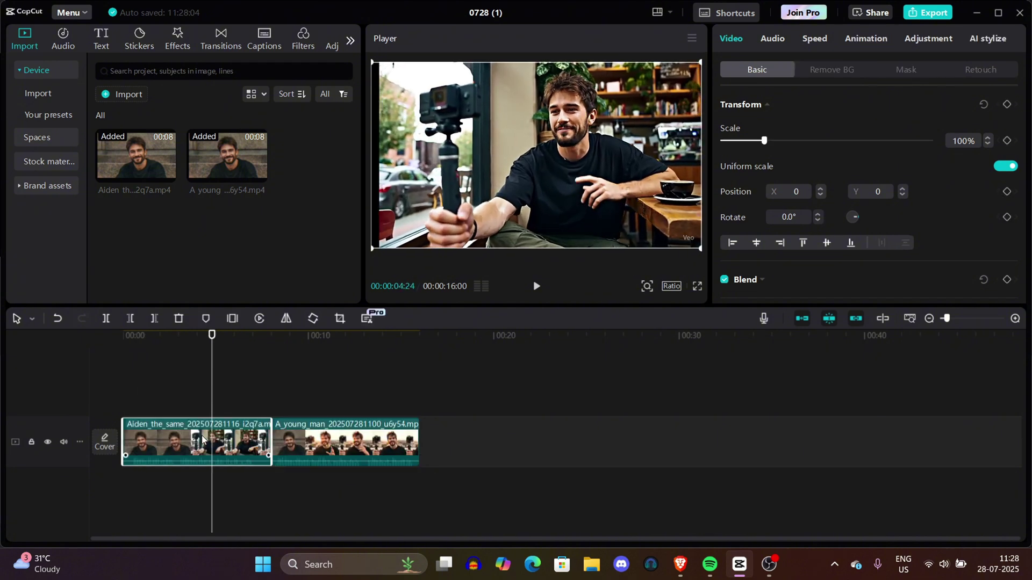
left_click_drag(203, 440, 309, 456)
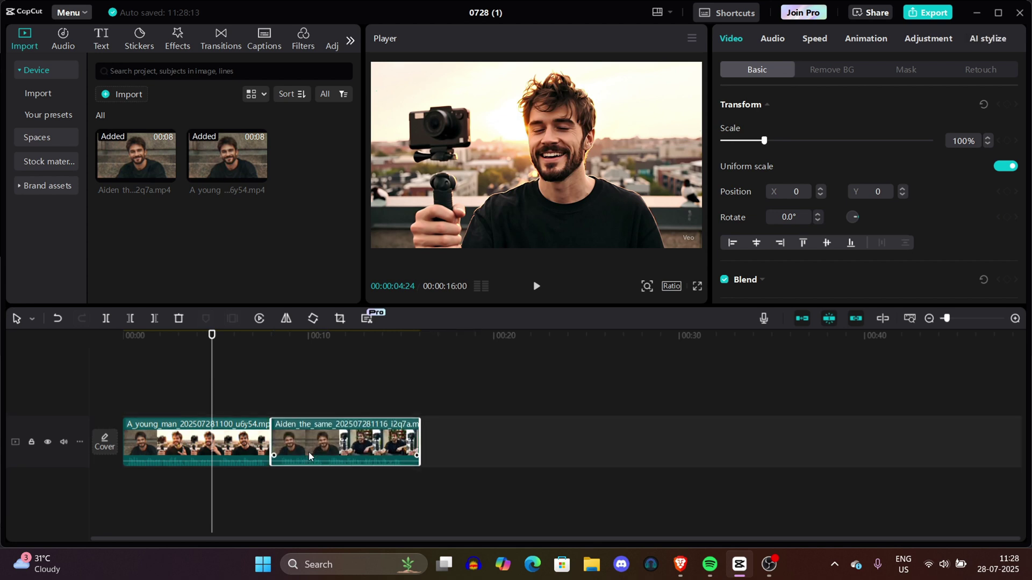
Extract the audio of both clips onto a separate track
left_click_drag(206, 388, 333, 445)
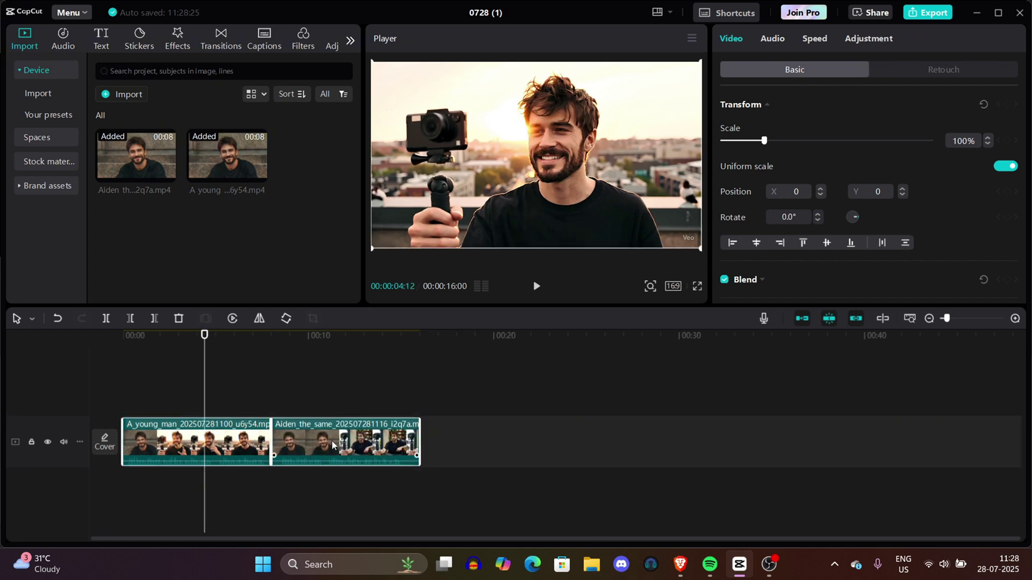
right_click(333, 445)
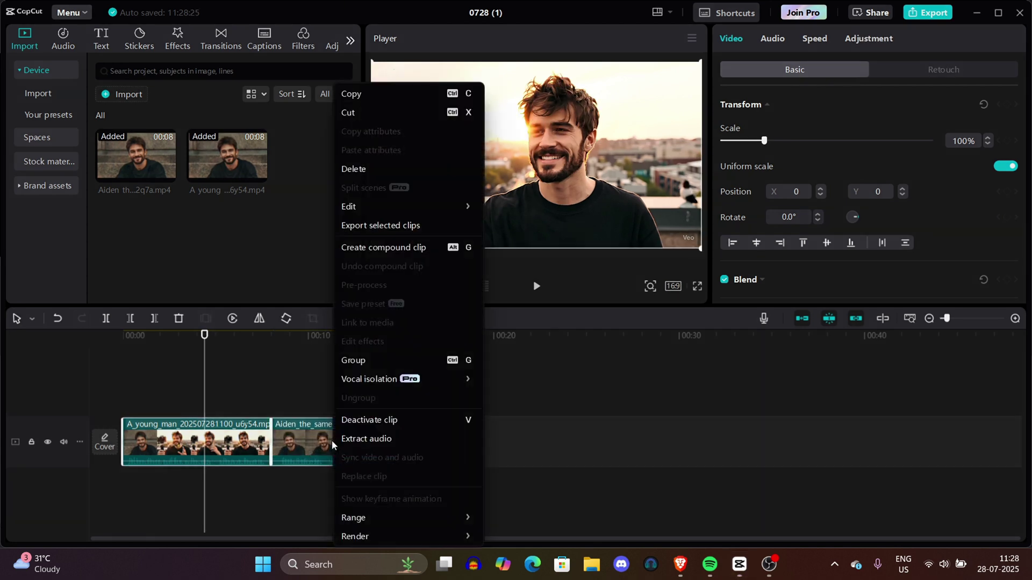
left_click(370, 439)
left_click(716, 432)
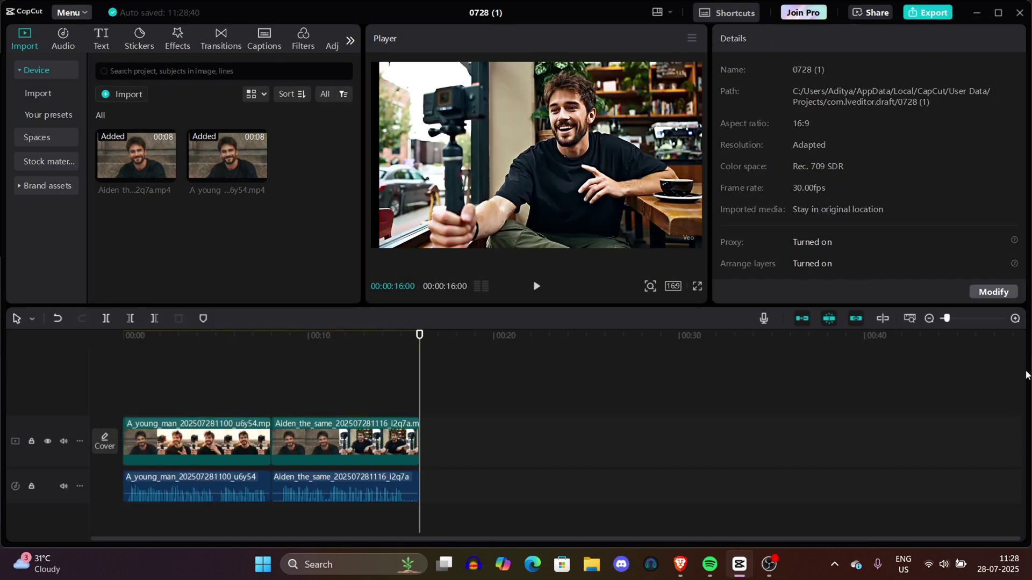
Review the rooftop and cafe clips and extracted audio across the 16-second sequence
left_click(194, 476)
left_click(275, 388)
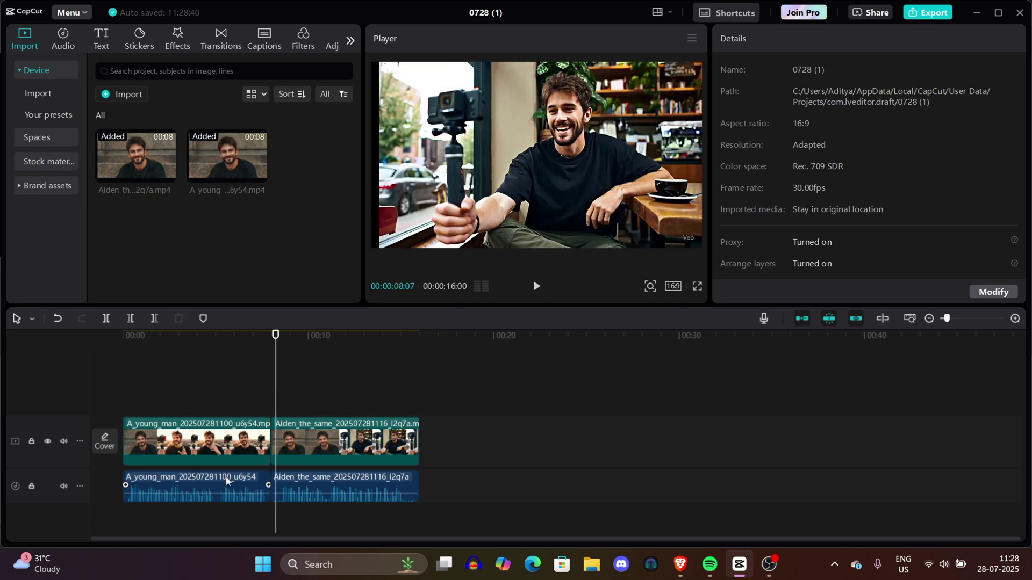
left_click(300, 486)
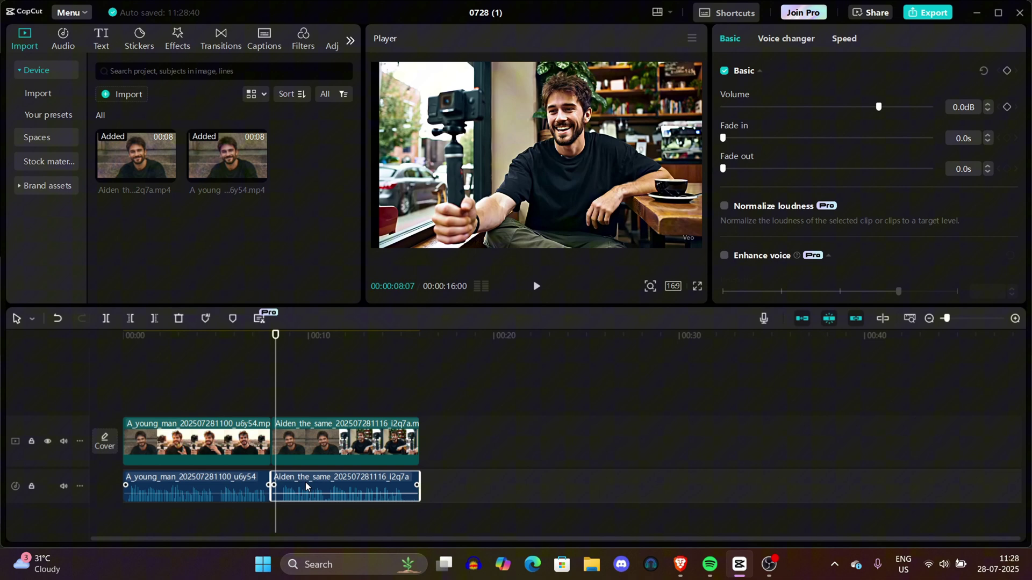
left_click(338, 356)
left_click(411, 348)
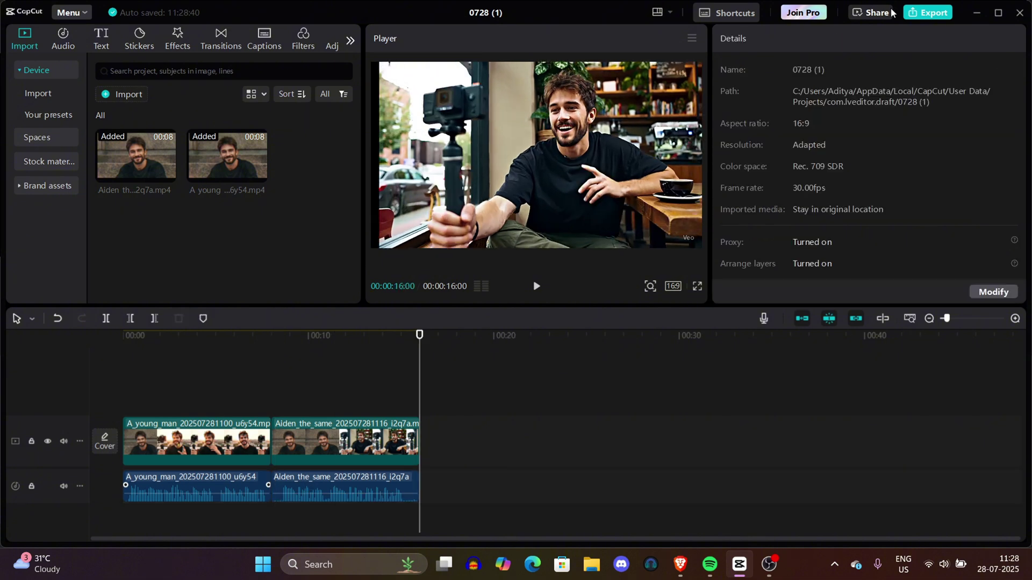
left_click(913, 15)
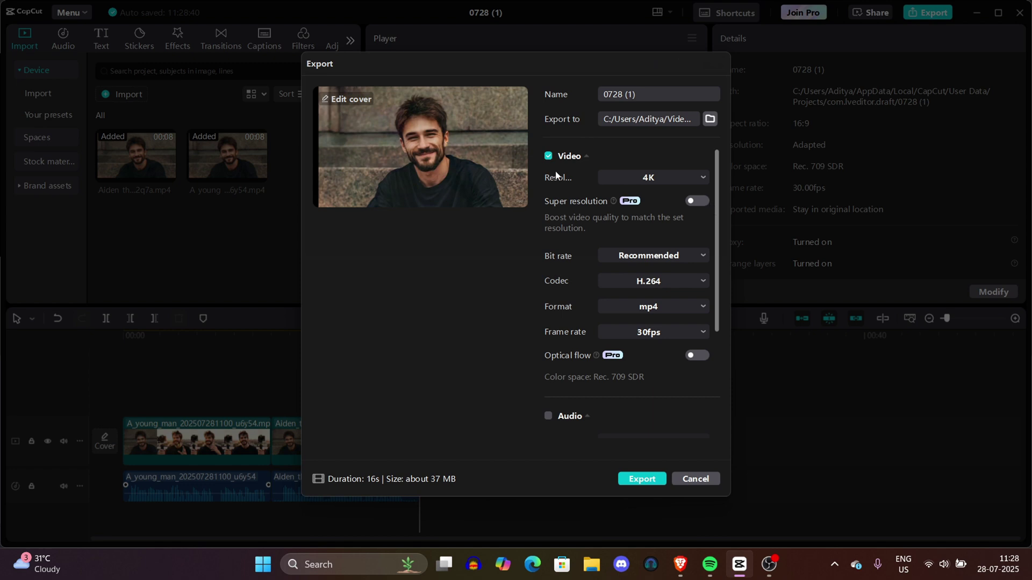
Export only the soundtrack as an MP3, leaving video out, then return to Brave
left_click(548, 159)
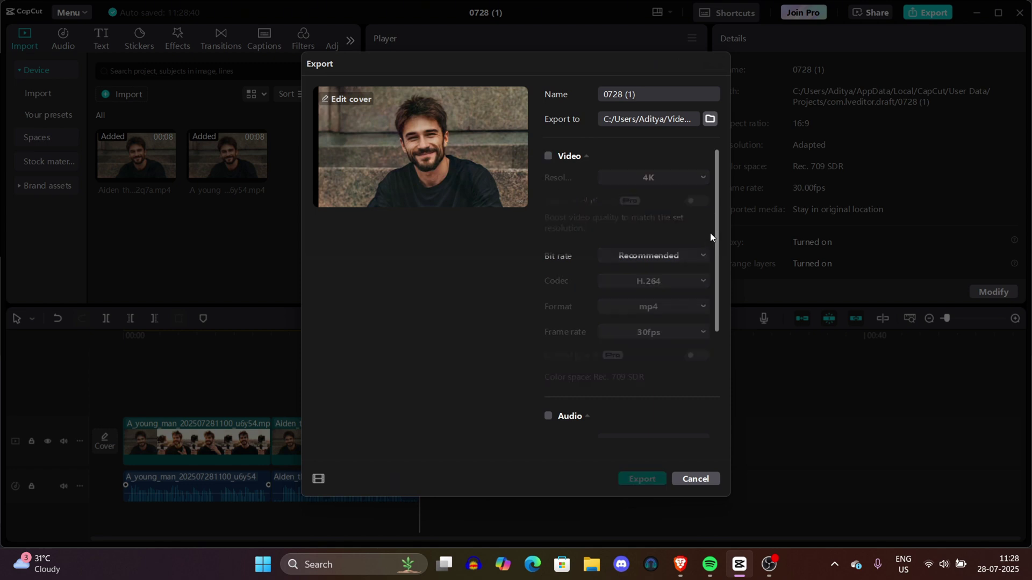
left_click_drag(710, 237, 713, 323)
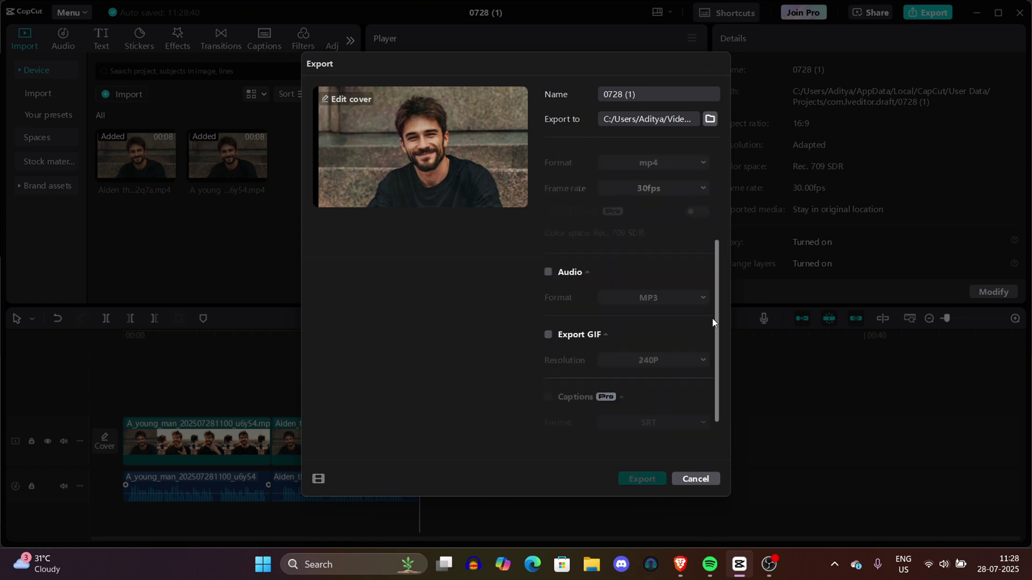
left_click(547, 273)
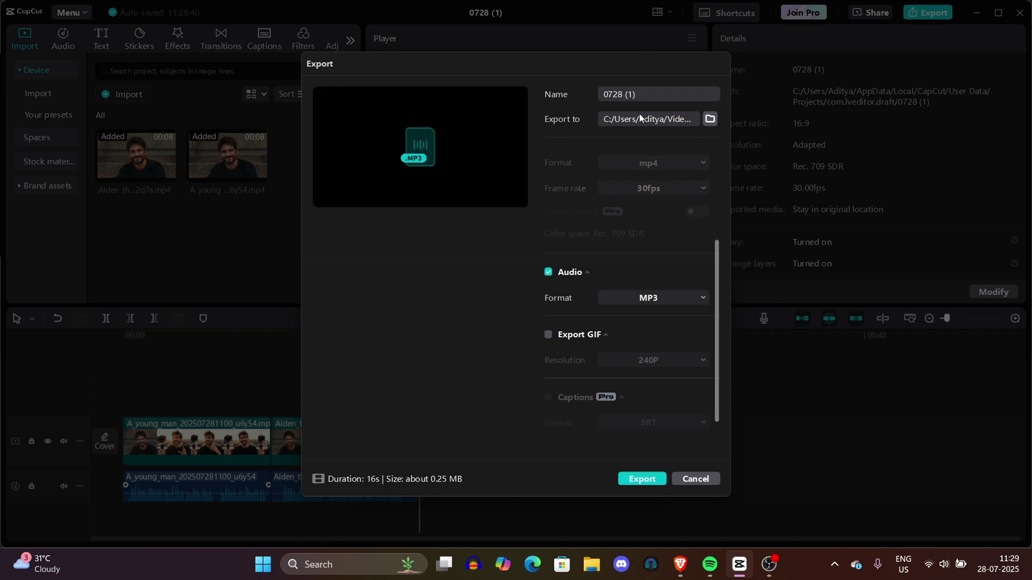
left_click(642, 479)
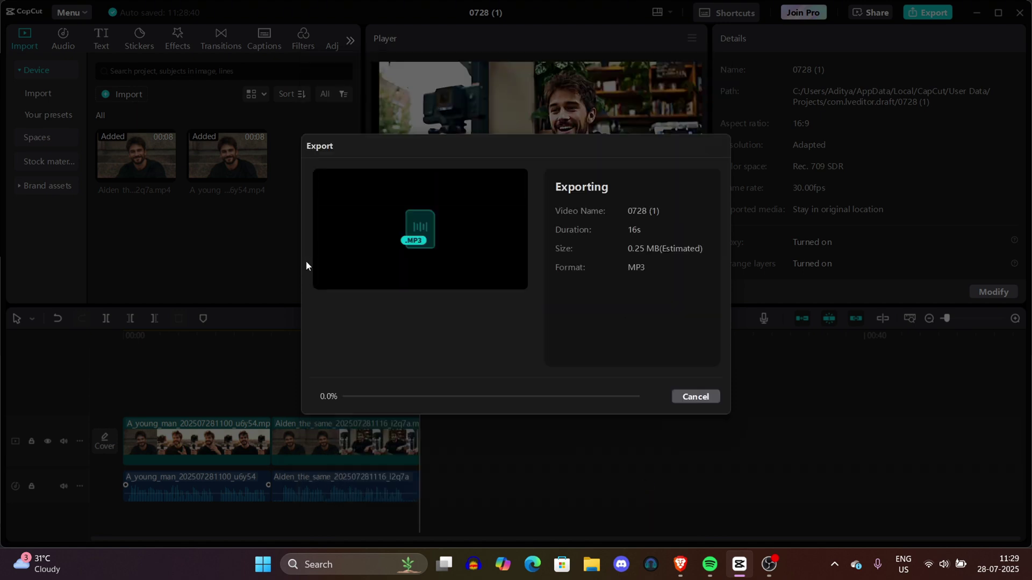
left_click(693, 357)
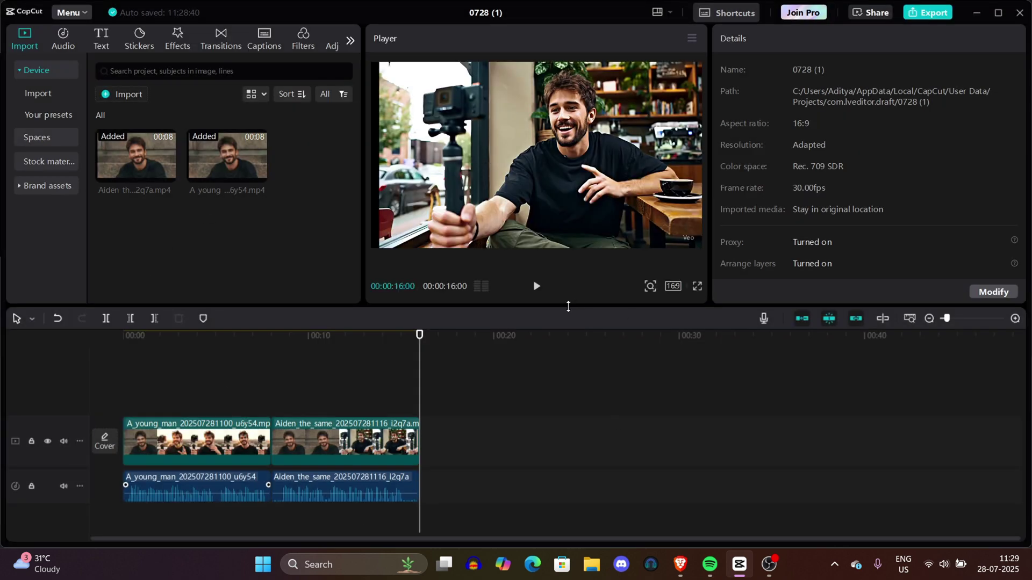
left_click(680, 564)
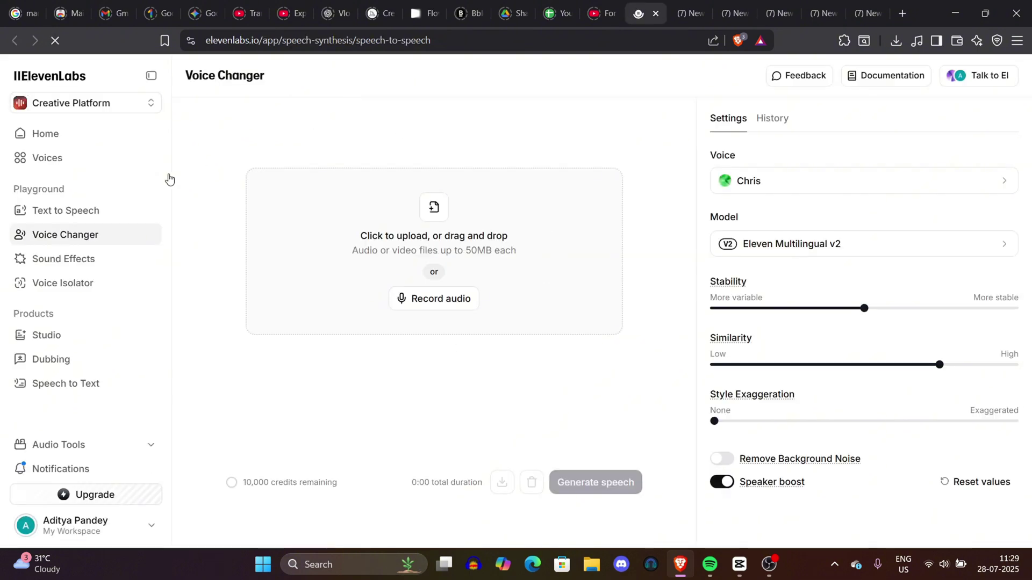
Upload 0728 (1).MP3 from Videos > PEXT into the ElevenLabs Voice Changer
left_click(93, 145)
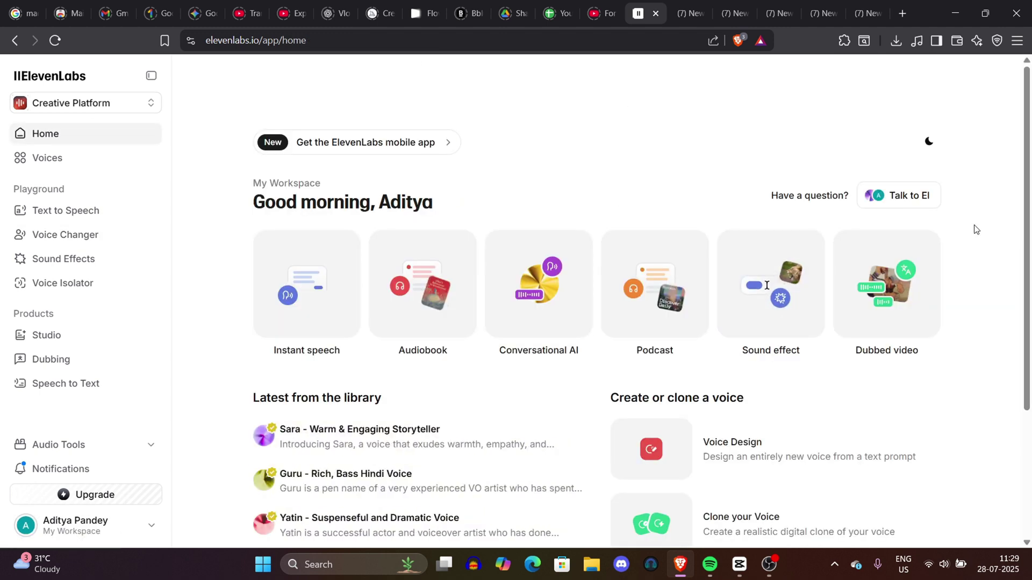
scroll(999, 325, "down", 3)
scroll(1000, 325, "up", 3)
left_click(31, 236)
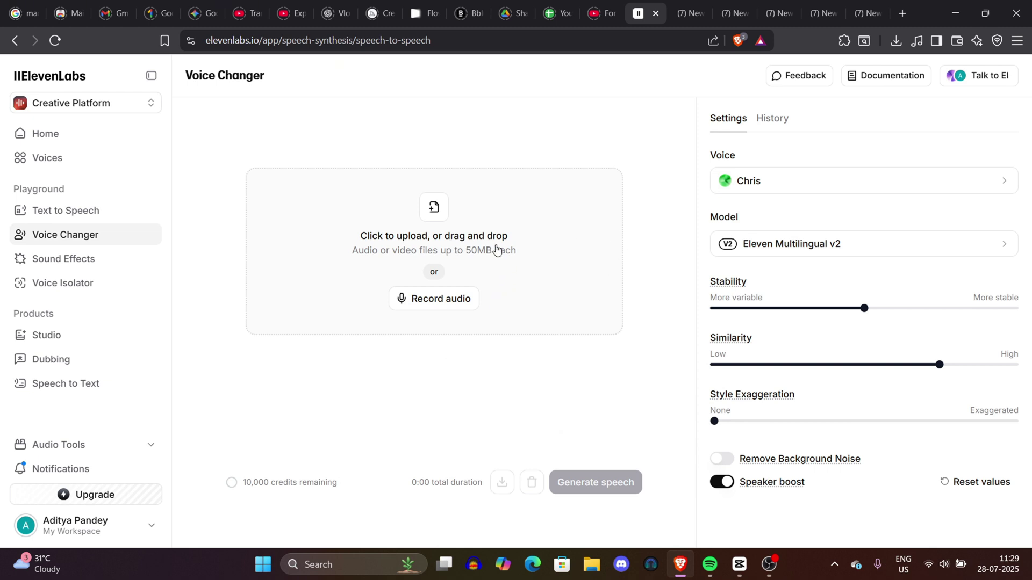
left_click(407, 263)
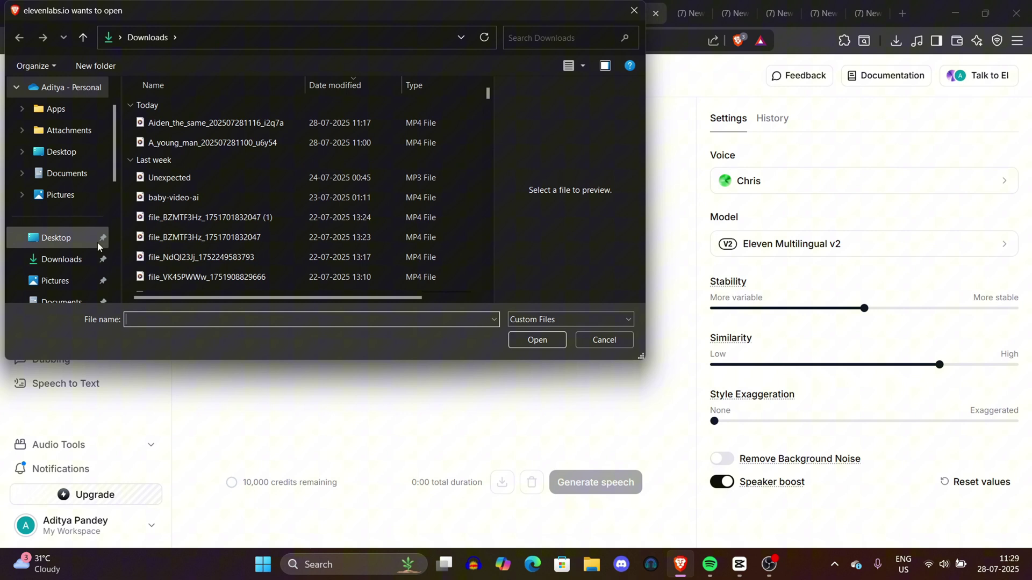
scroll(77, 270, "down", 1)
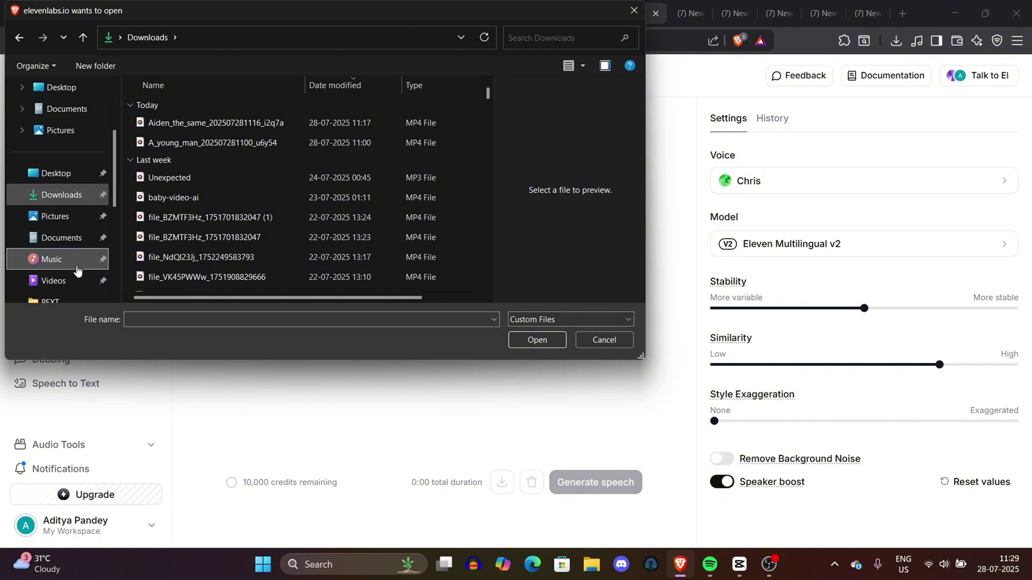
left_click(75, 277)
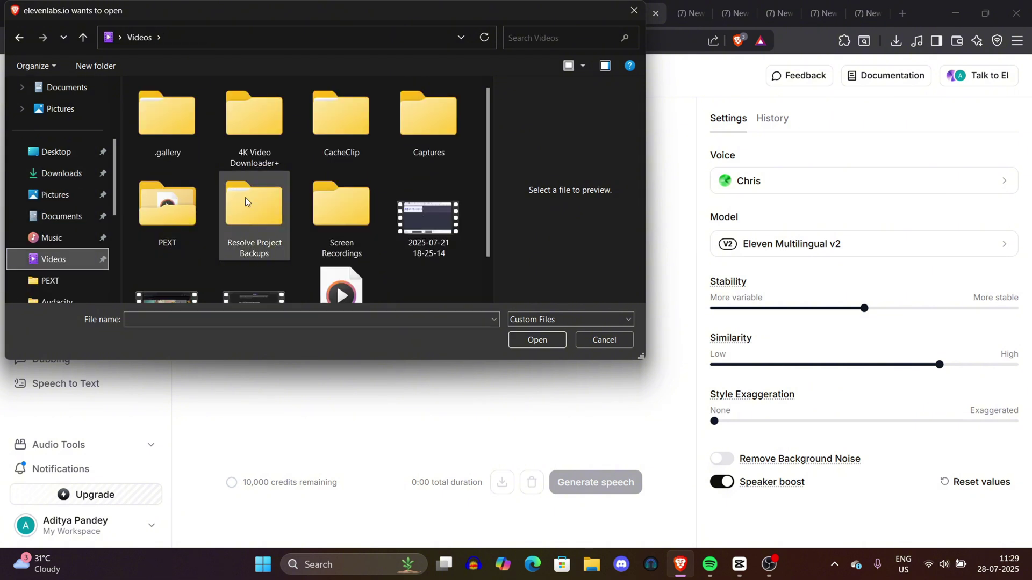
left_click_drag(492, 172, 493, 261)
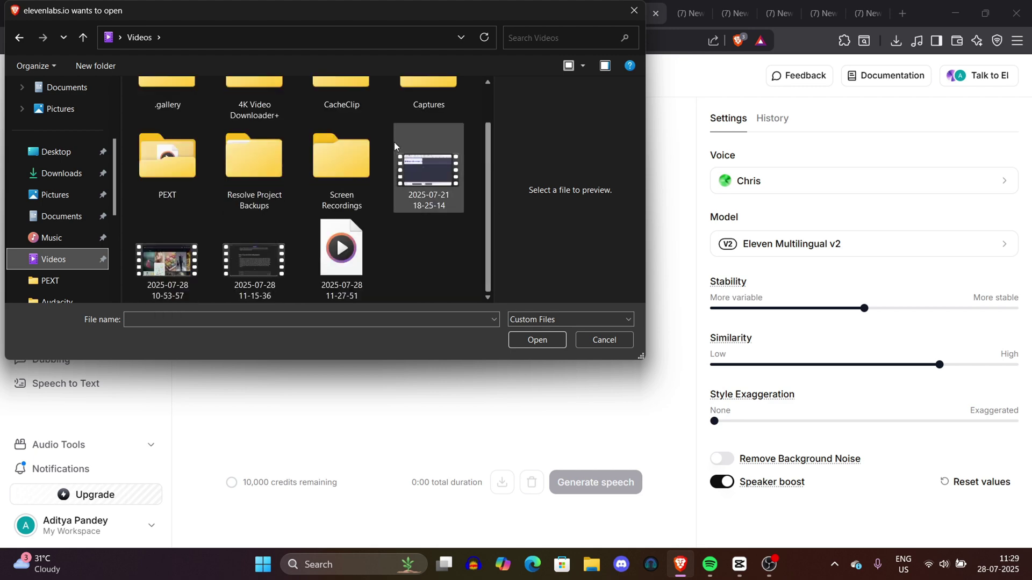
double_click(142, 127)
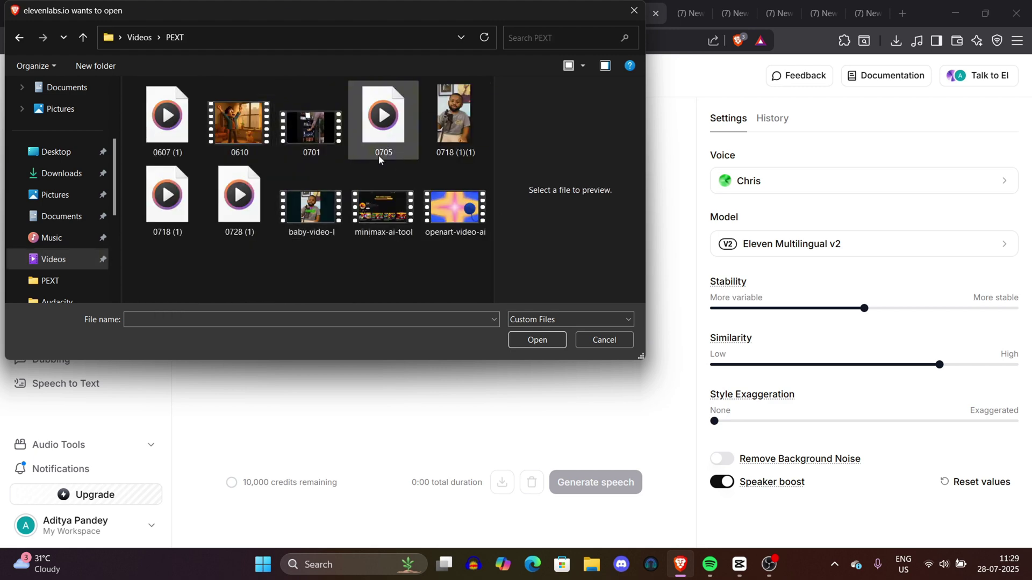
left_click(235, 201)
double_click(236, 200)
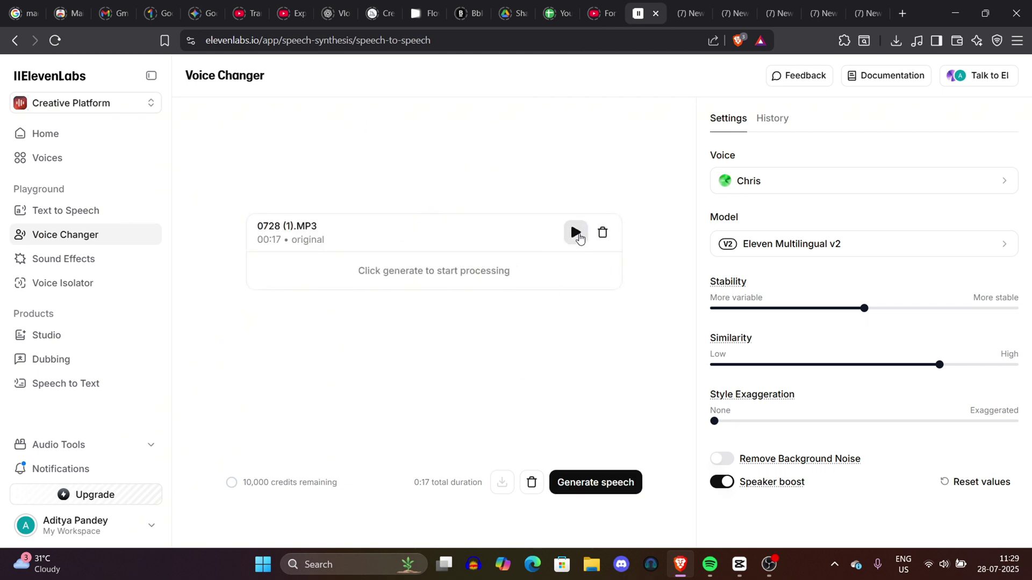
Listen to the original upload and set the target voice to James - Husky & Engaging
left_click(575, 232)
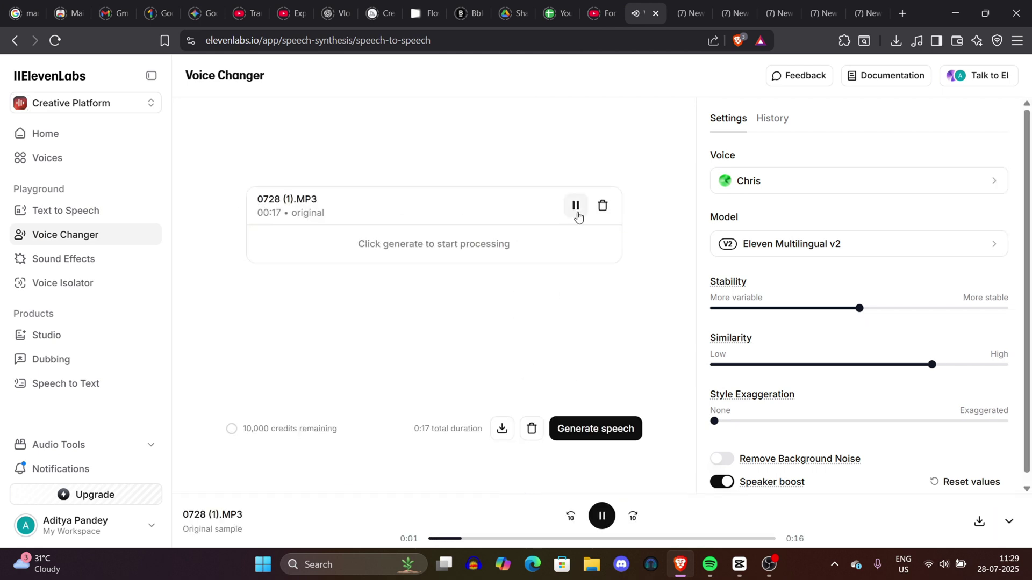
left_click(576, 207)
left_click(765, 195)
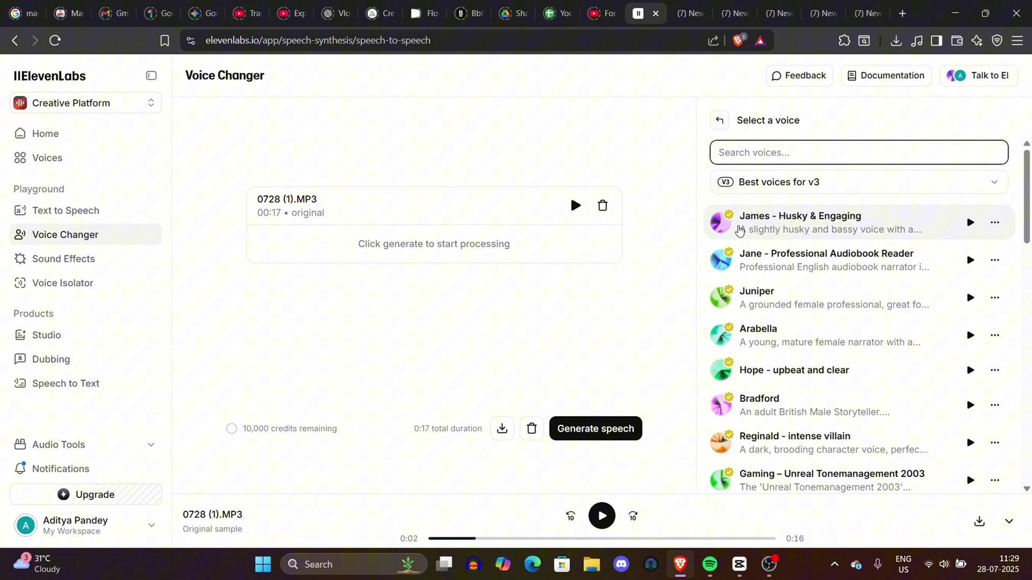
left_click(734, 227)
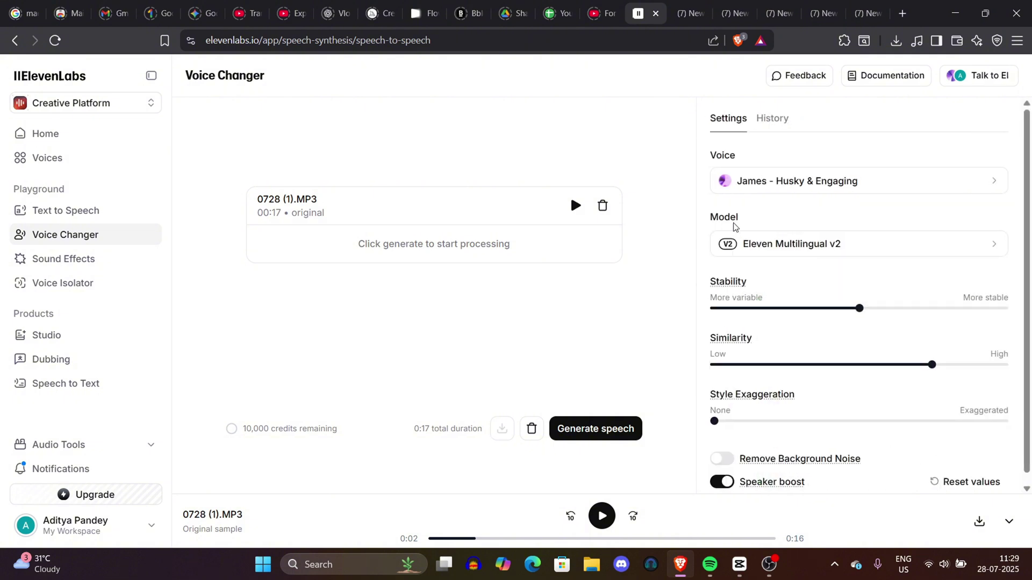
Audition the James, Jane, Juniper, Arabella, Alexandra and Mark - ConvoAI voice previews
left_click(874, 192)
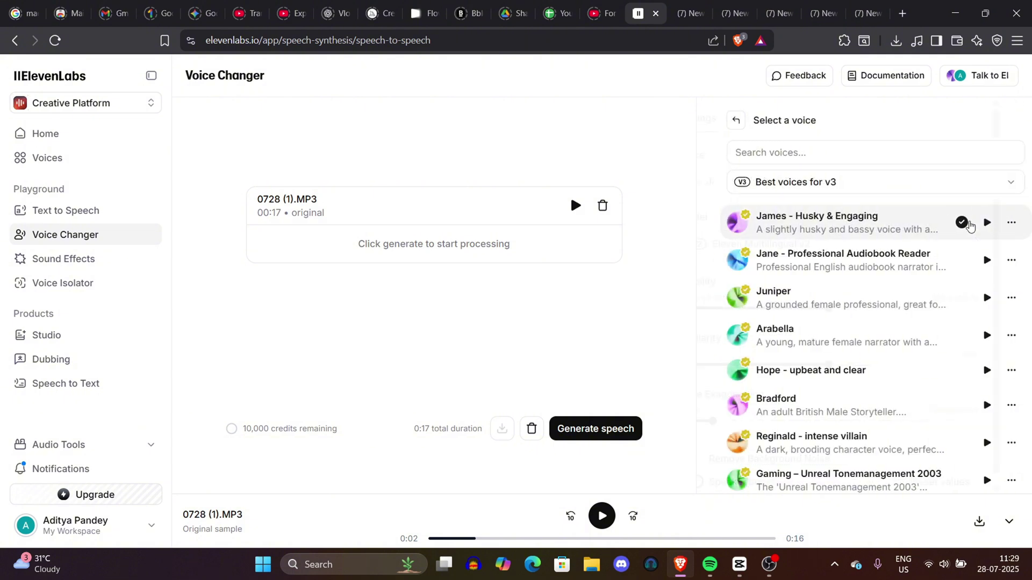
left_click(971, 222)
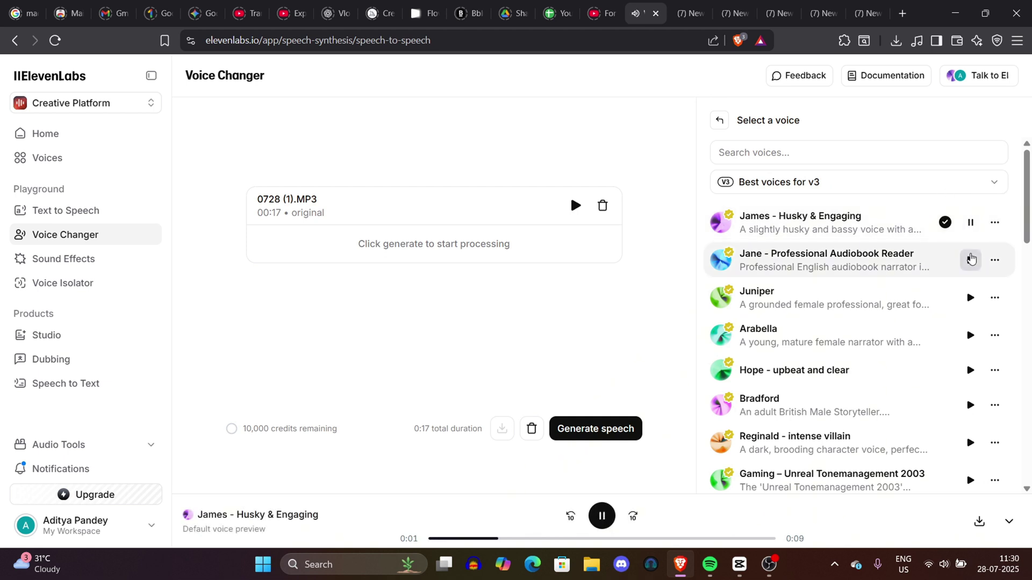
left_click(970, 260)
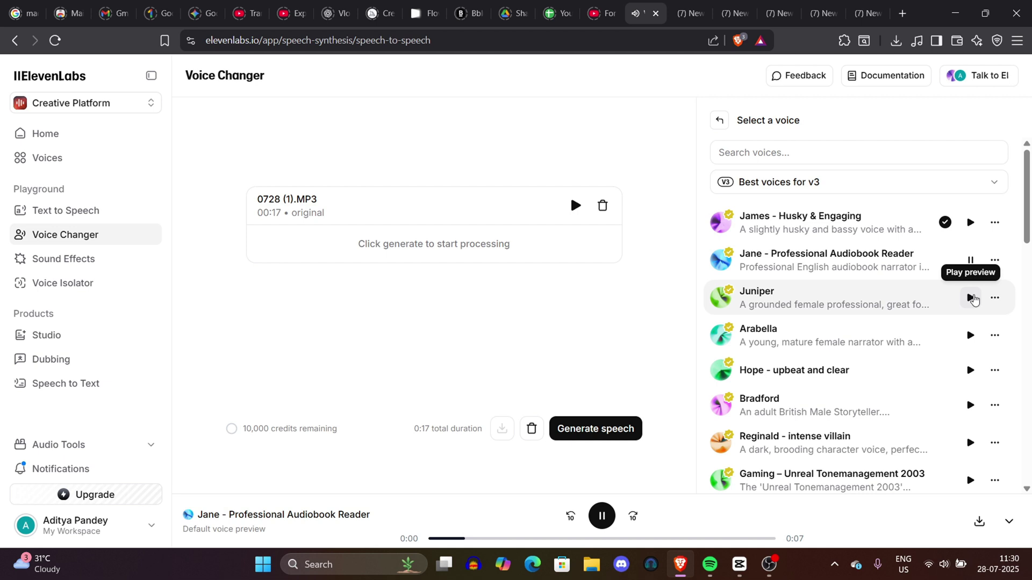
left_click(973, 299)
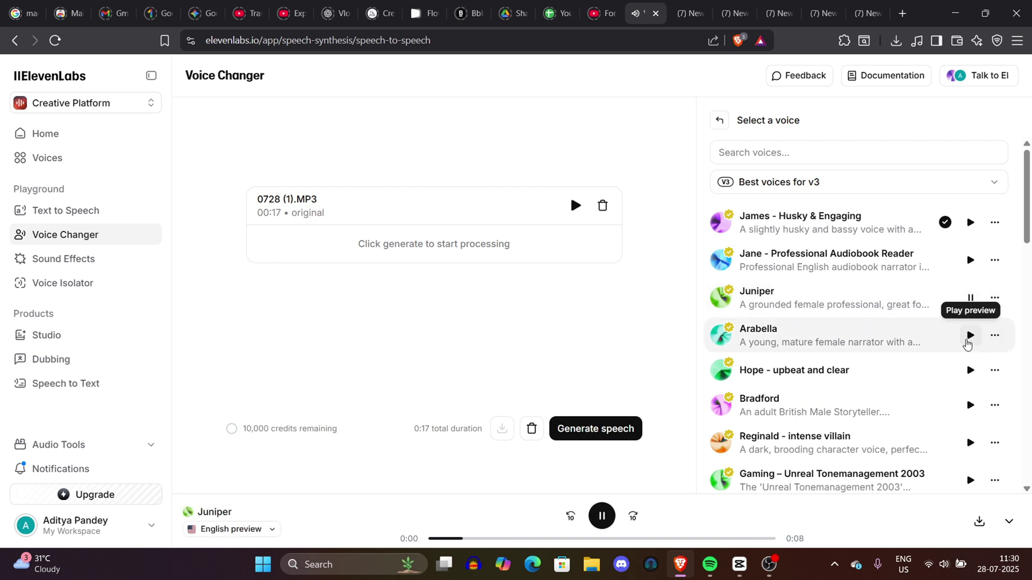
left_click(971, 339)
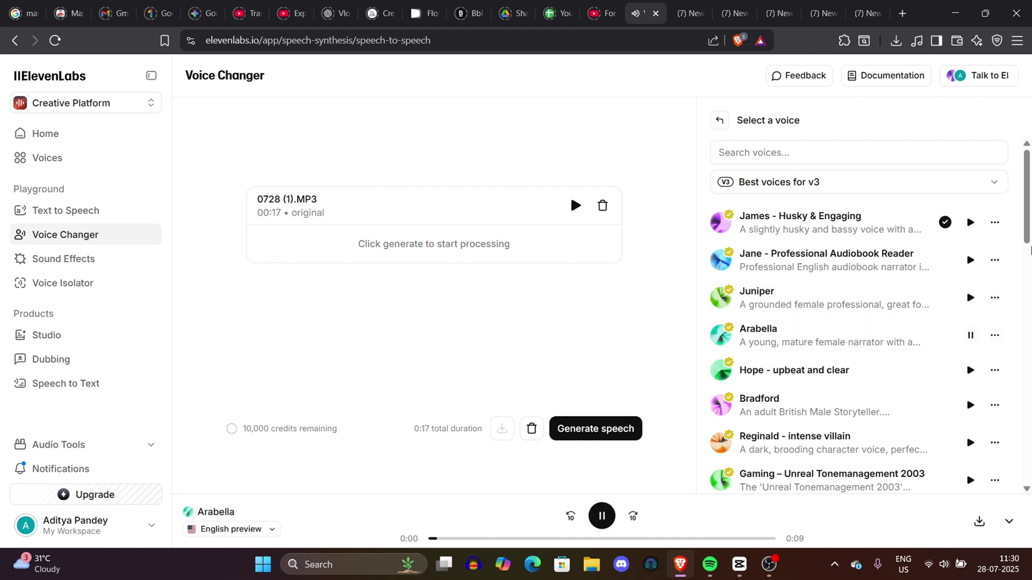
scroll(1021, 290, "down", 5)
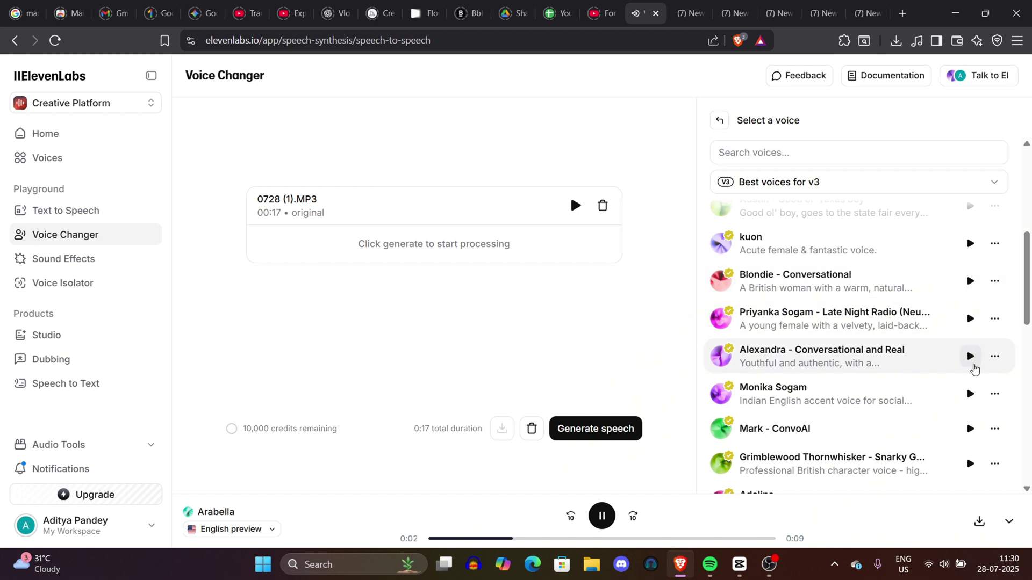
left_click(971, 356)
scroll(1029, 298, "down", 3)
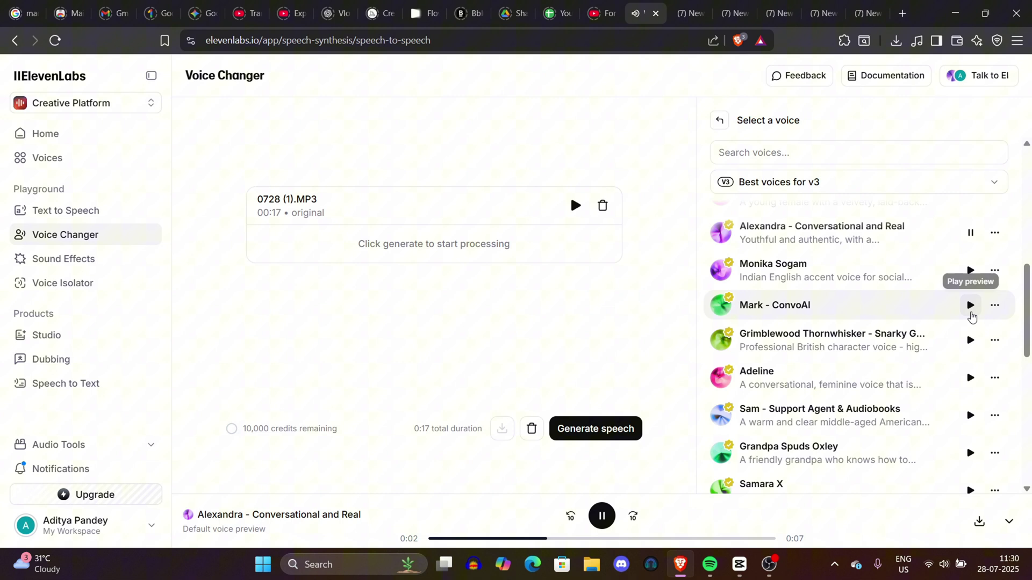
left_click(971, 311)
scroll(1029, 324, "down", 1)
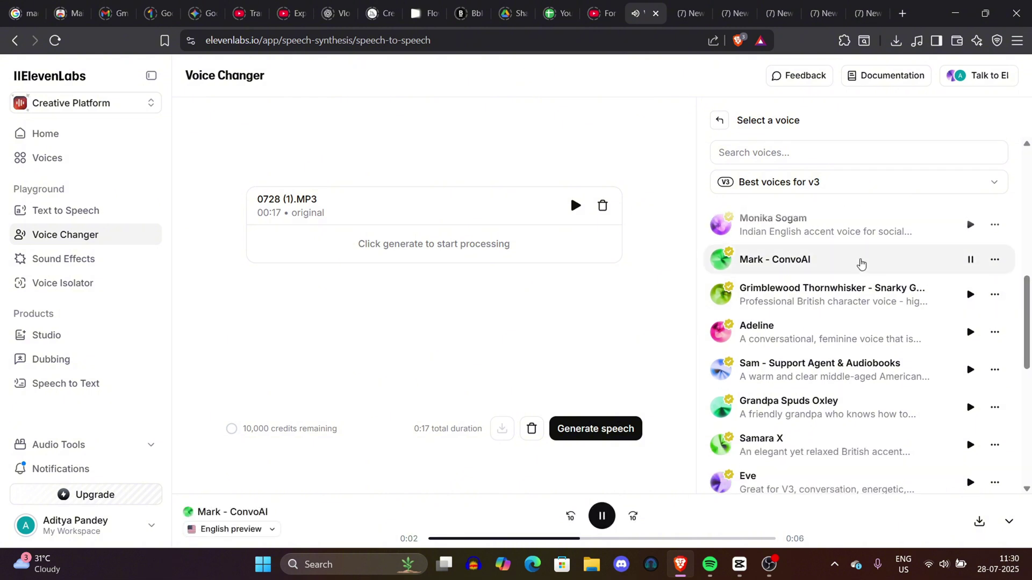
scroll(860, 263, "up", 3)
left_click(971, 356)
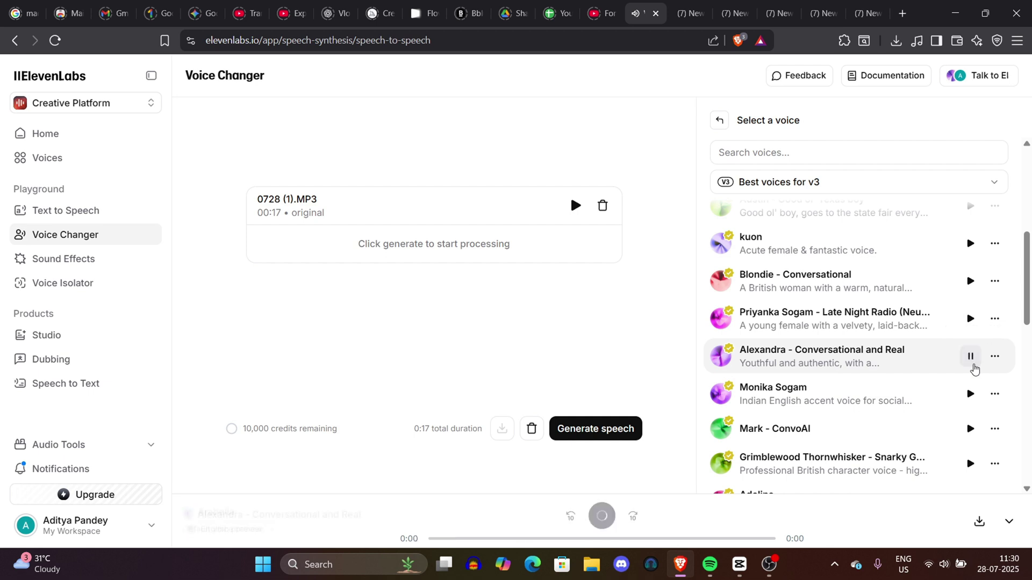
scroll(959, 334, "down", 2)
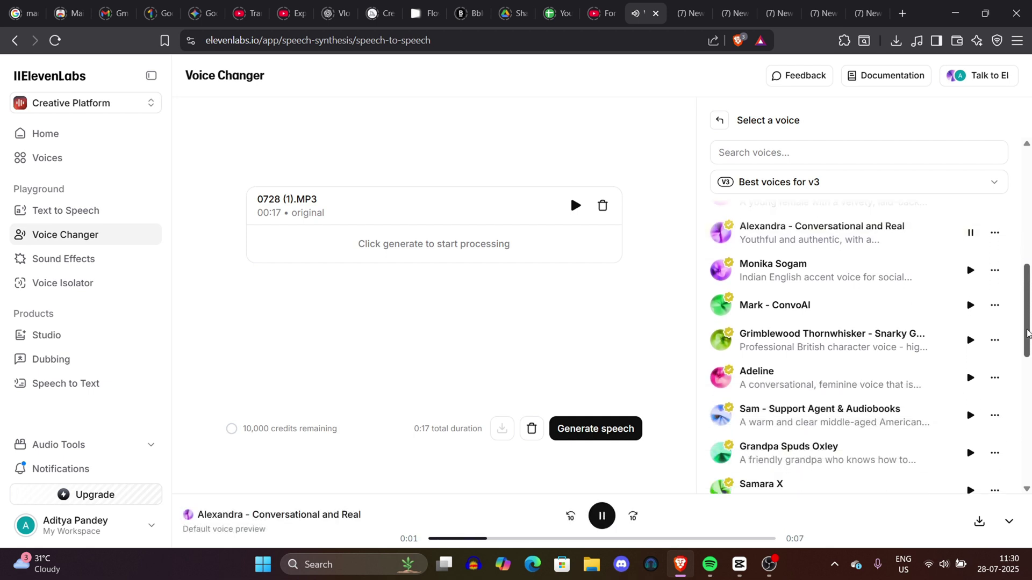
left_click(970, 305)
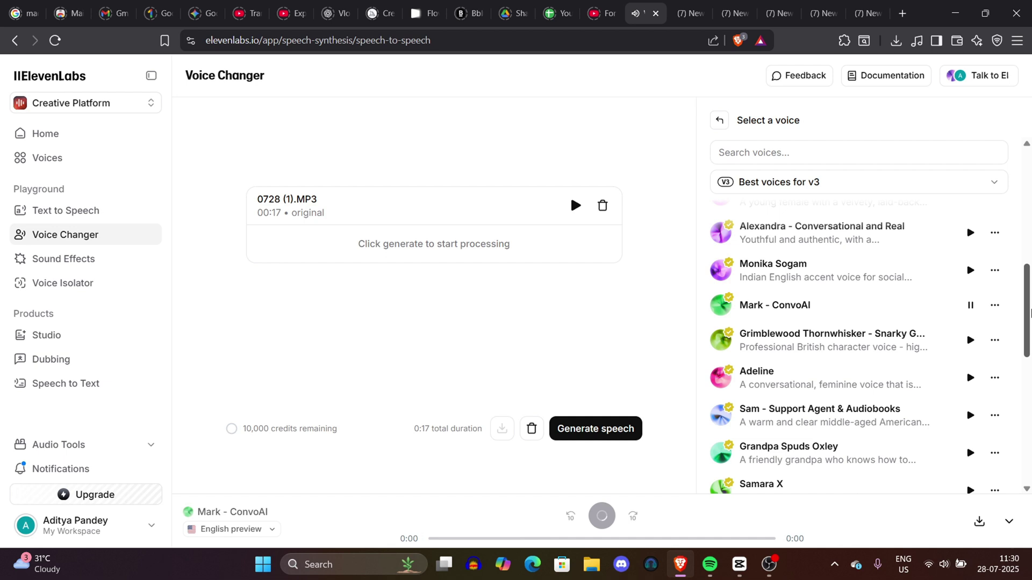
scroll(1030, 318, "down", 1)
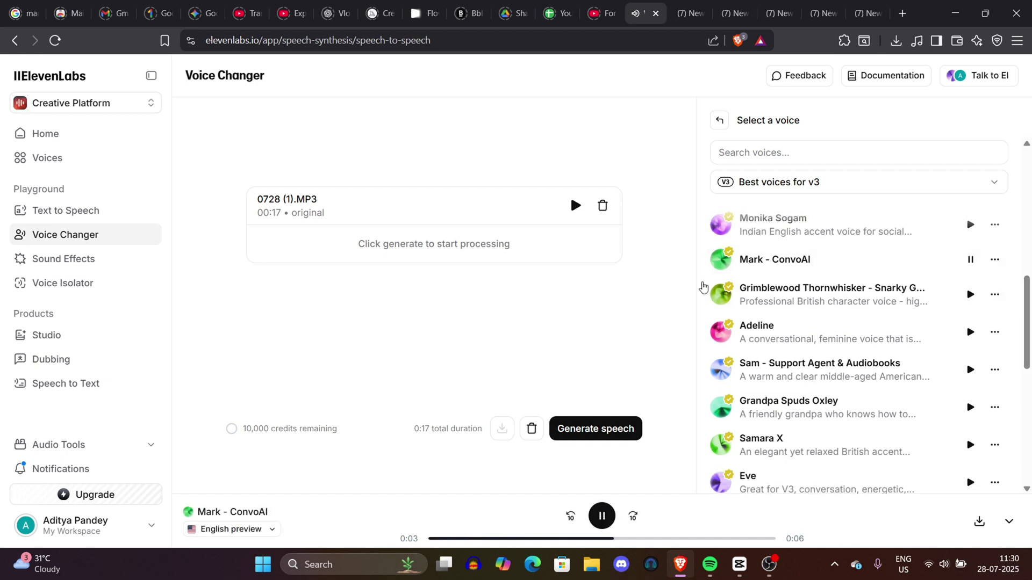
Return to CapCut and bring the playhead back to the timeline start
key("alt+Tab")
left_click(214, 363)
left_click(97, 373)
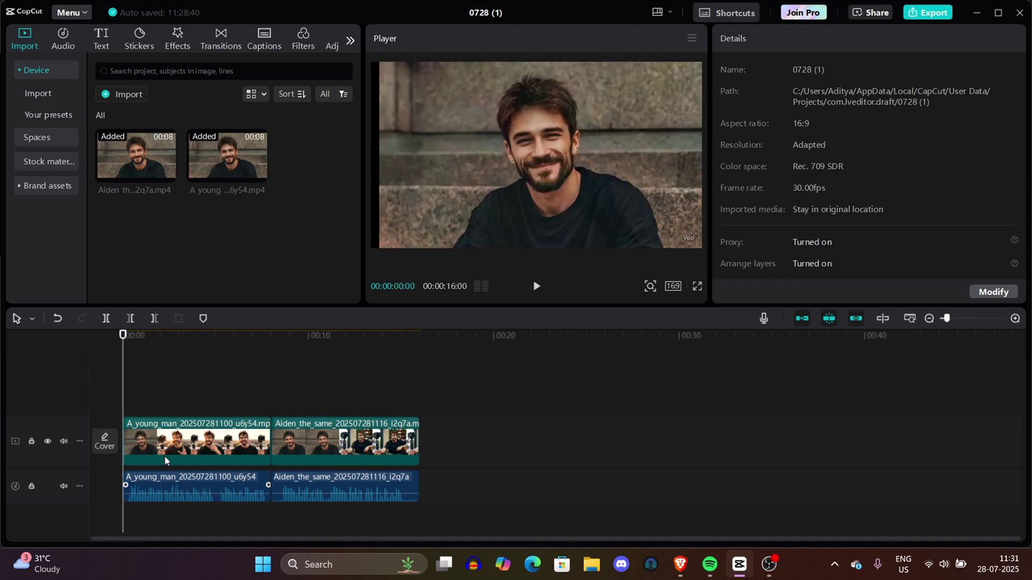
Import the voice-changed ElevenLabs MP3 into the CapCut project media
left_click(125, 93)
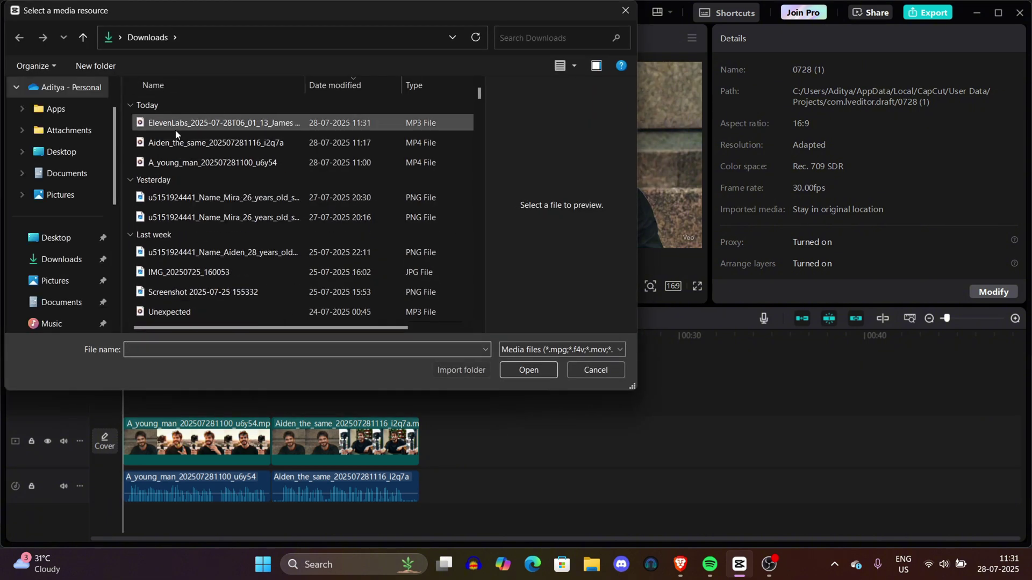
left_click(177, 126)
double_click(177, 127)
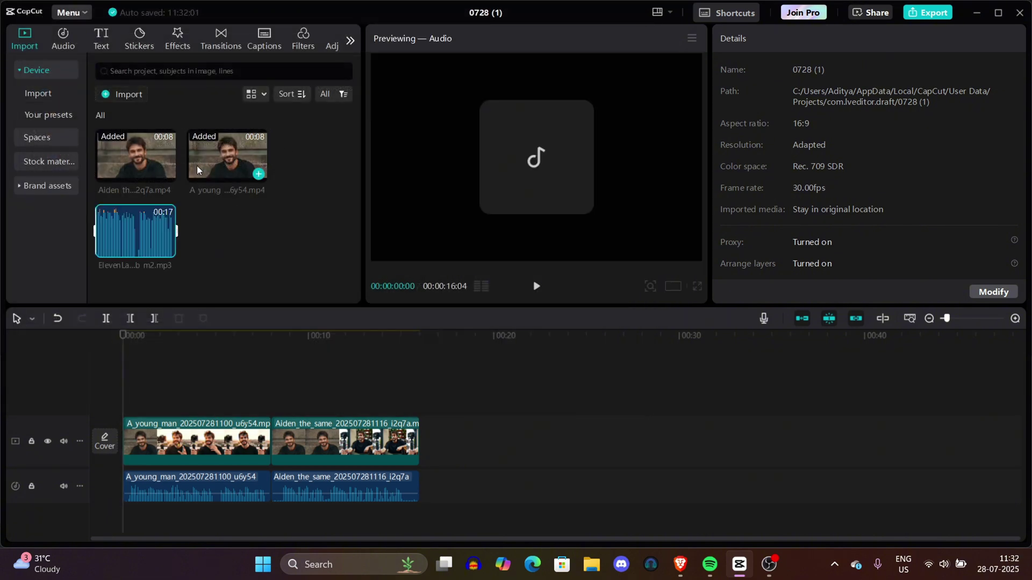
Delete both original audio clips and place the ElevenLabs voice track at the timeline start
left_click(184, 477)
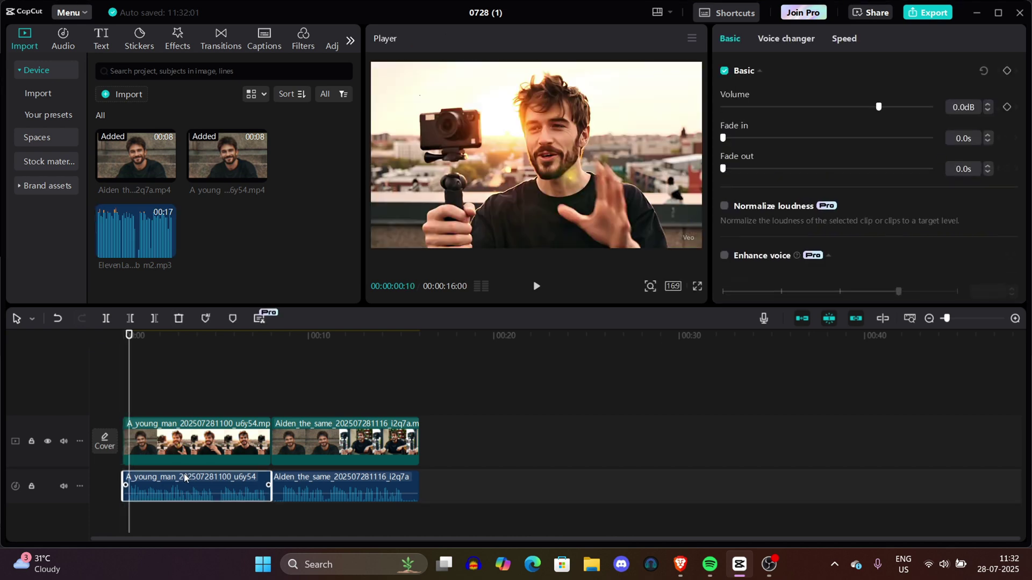
left_click(311, 492, "ctrl")
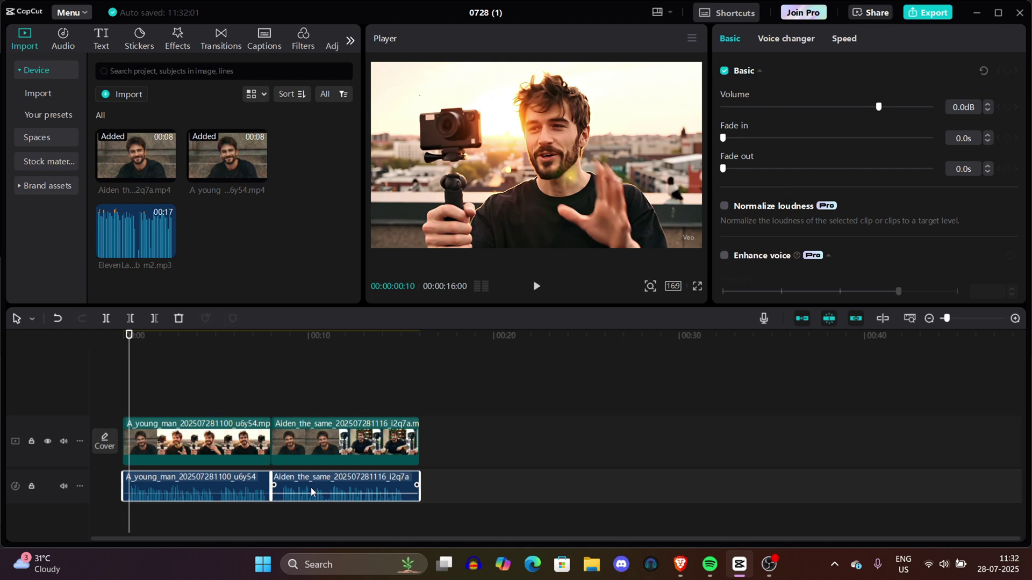
key("Delete")
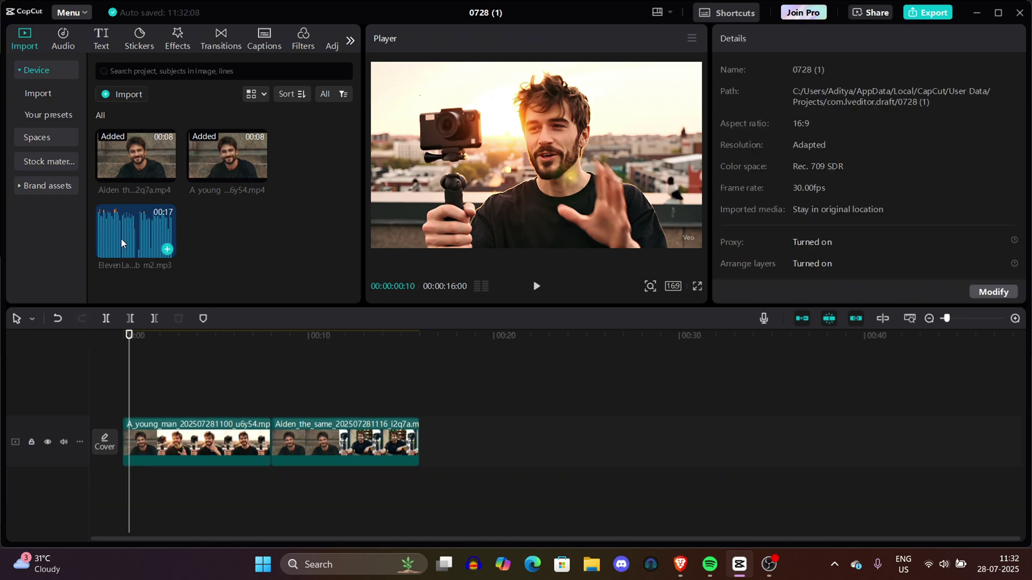
left_click_drag(122, 243, 118, 481)
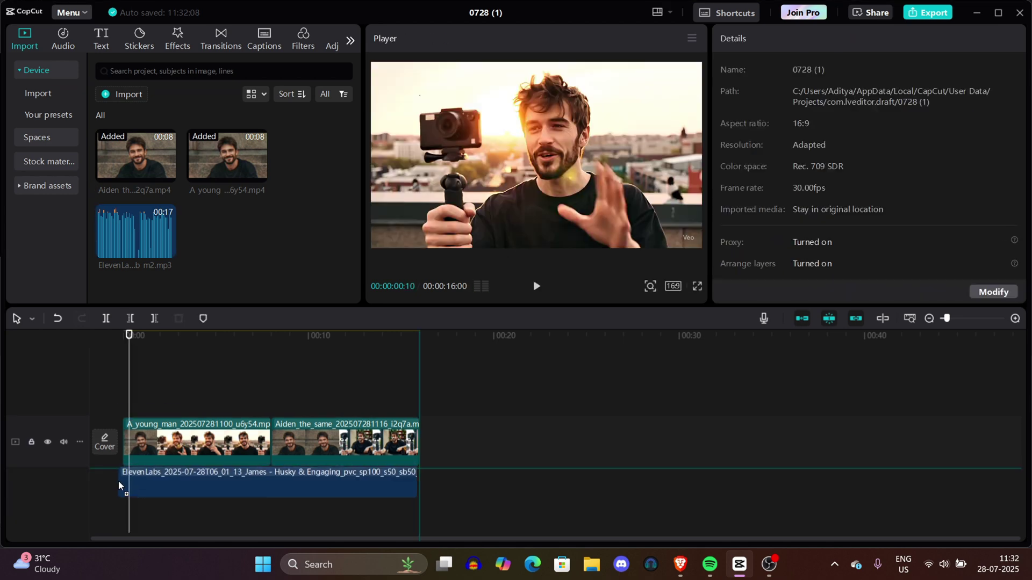
left_click(137, 397)
left_click(97, 394)
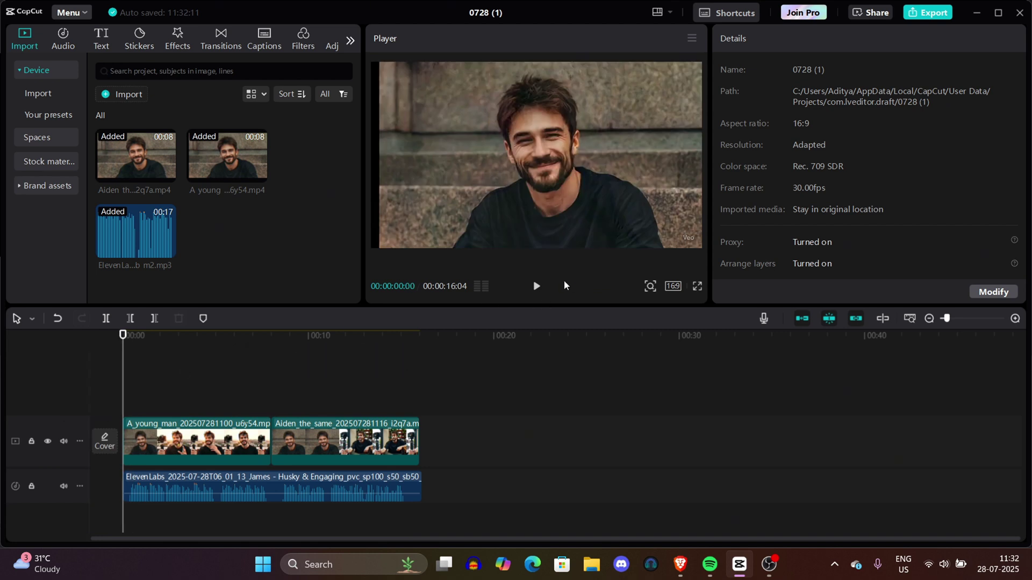
left_click(538, 288)
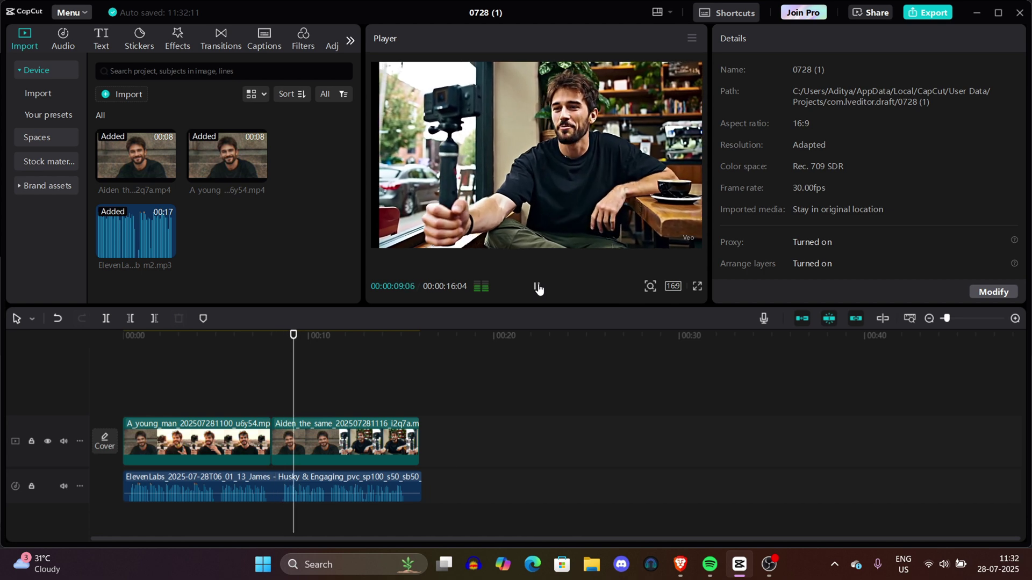
left_click(537, 287)
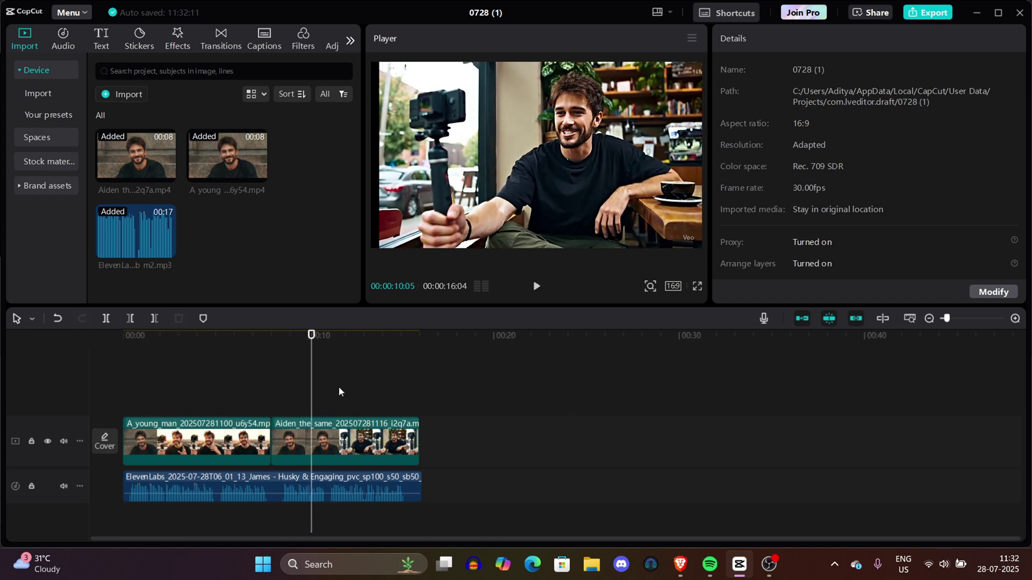
left_click_drag(338, 391, 432, 373)
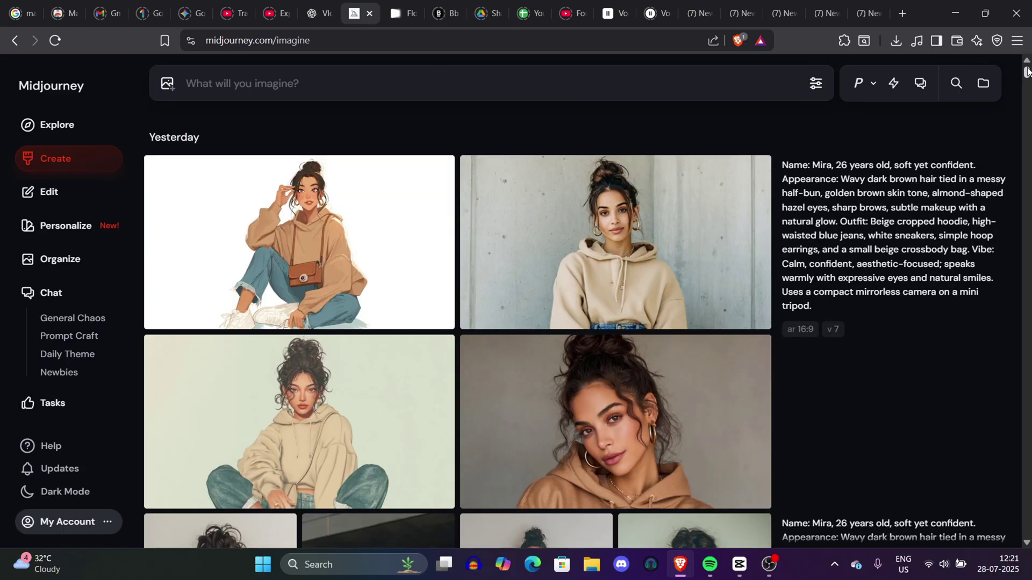
Open the photoreal beige-hoodie Mira image in Midjourney's detail view and select its prompt text
scroll(1026, 80, "down", 5)
left_click_drag(1026, 80, 1028, 71)
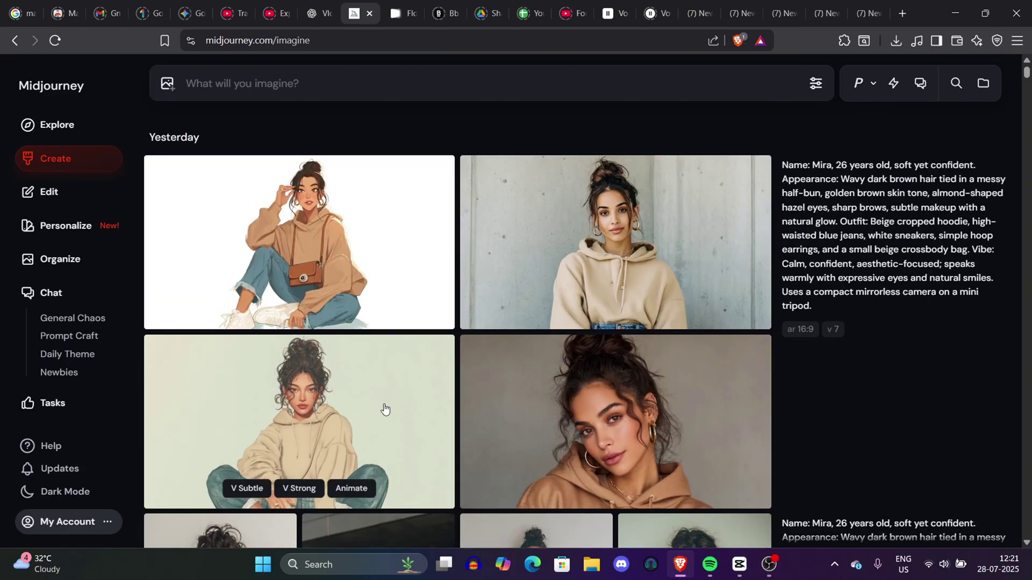
left_click(557, 239)
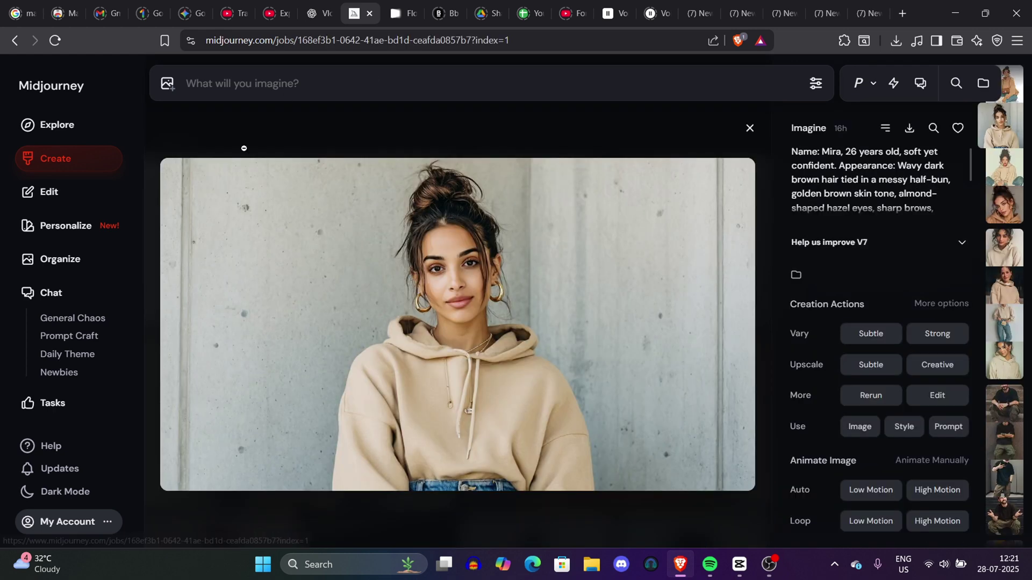
left_click_drag(788, 151, 934, 176)
left_click(934, 177)
Look at the next image in the set, then return to the photoreal Mira image
scroll(933, 180, "up", 2)
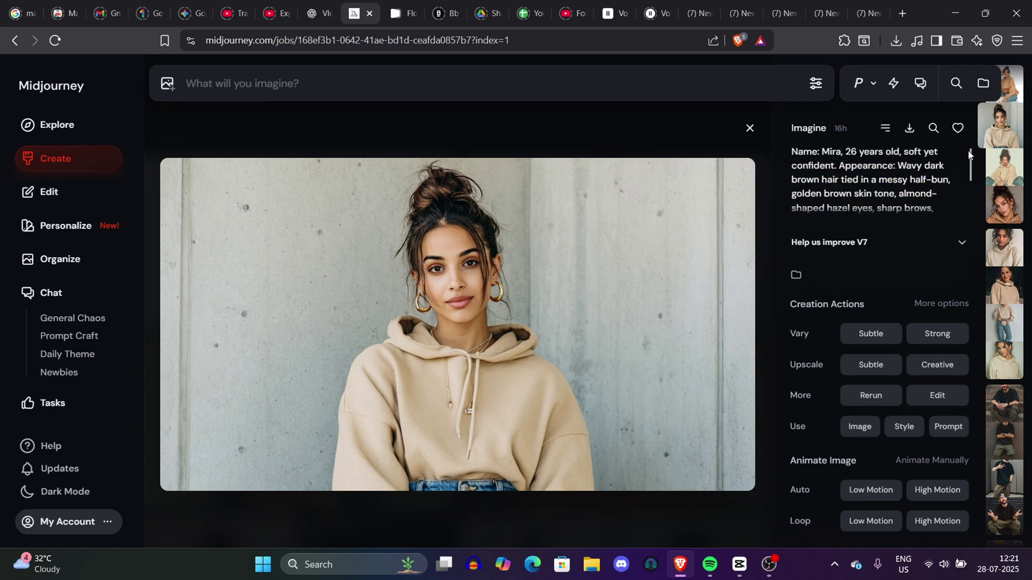
scroll(934, 180, "down", 3)
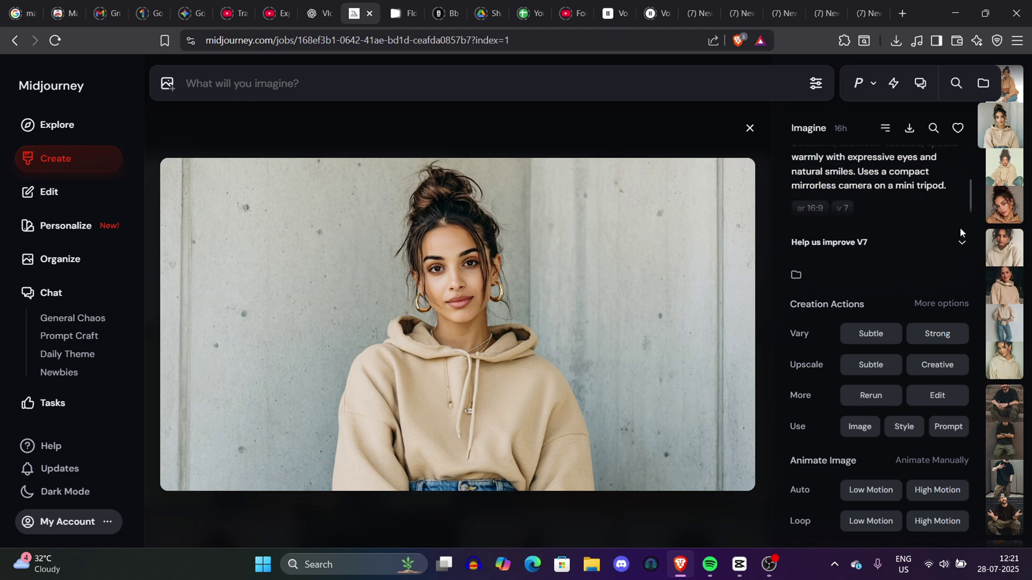
left_click(997, 168)
left_click(1003, 116)
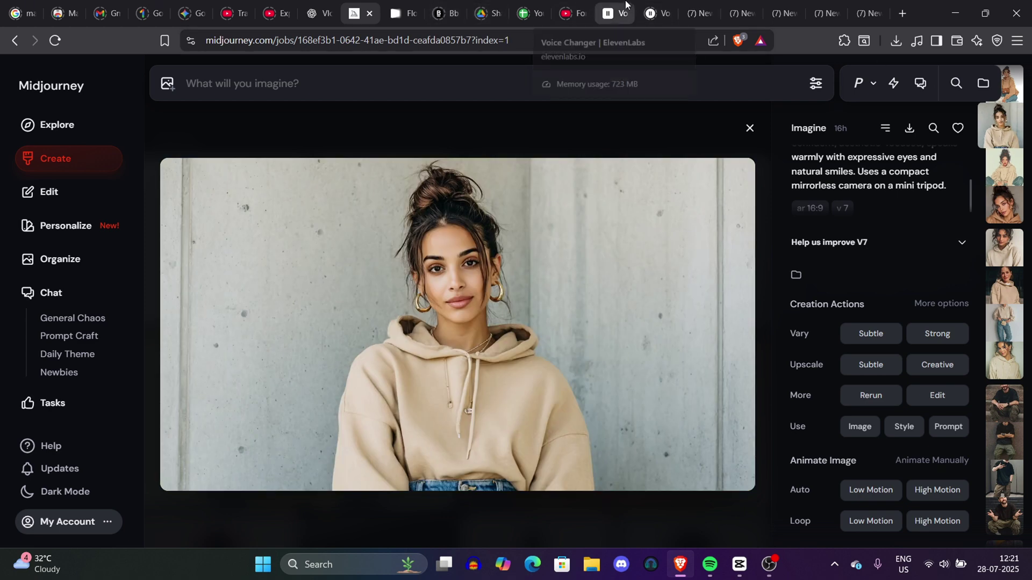
In ChatGPT, select the entire 'Scene 1 Sunrise Vlog at Scenic Hilltop' prompt paragraph
left_click(317, 13)
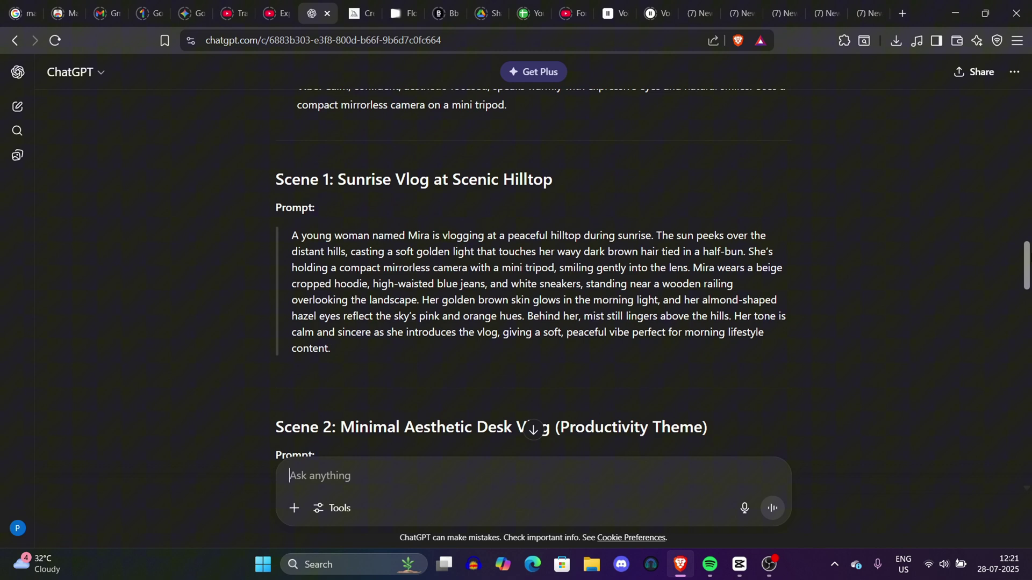
scroll(322, 277, "down", 1)
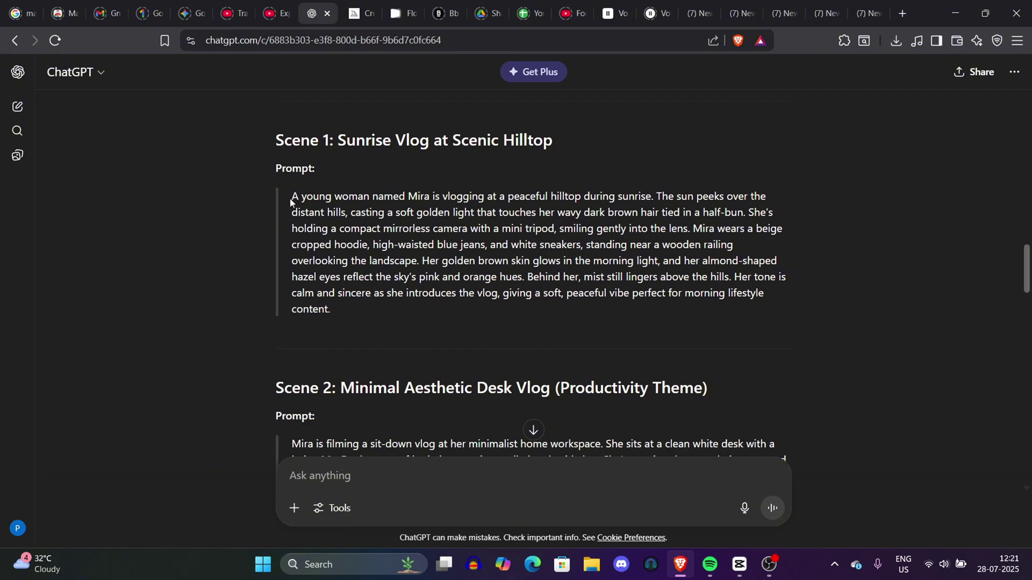
left_click_drag(290, 202, 489, 320)
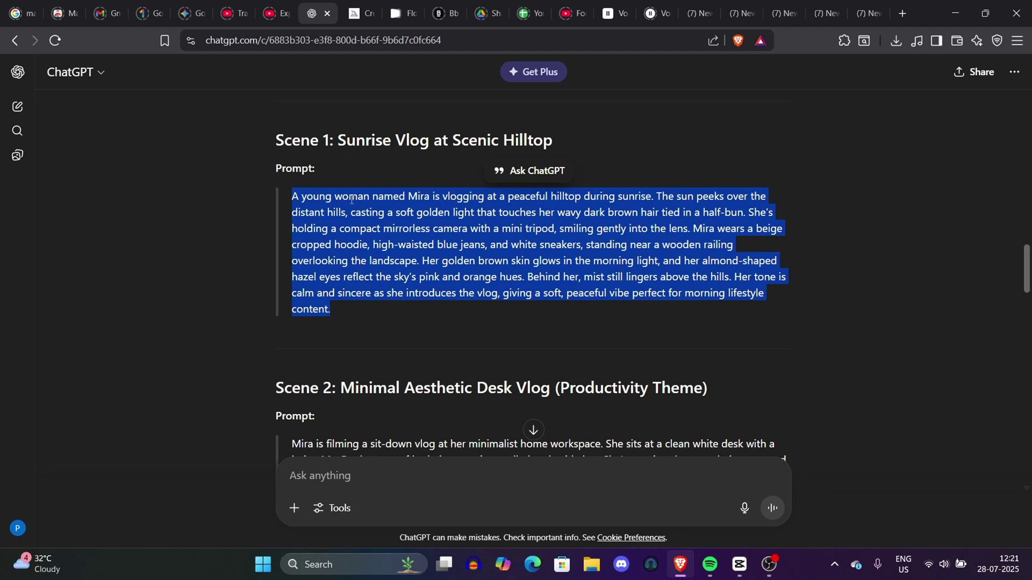
left_click(373, 213)
triple_click(282, 201)
left_click(388, 17)
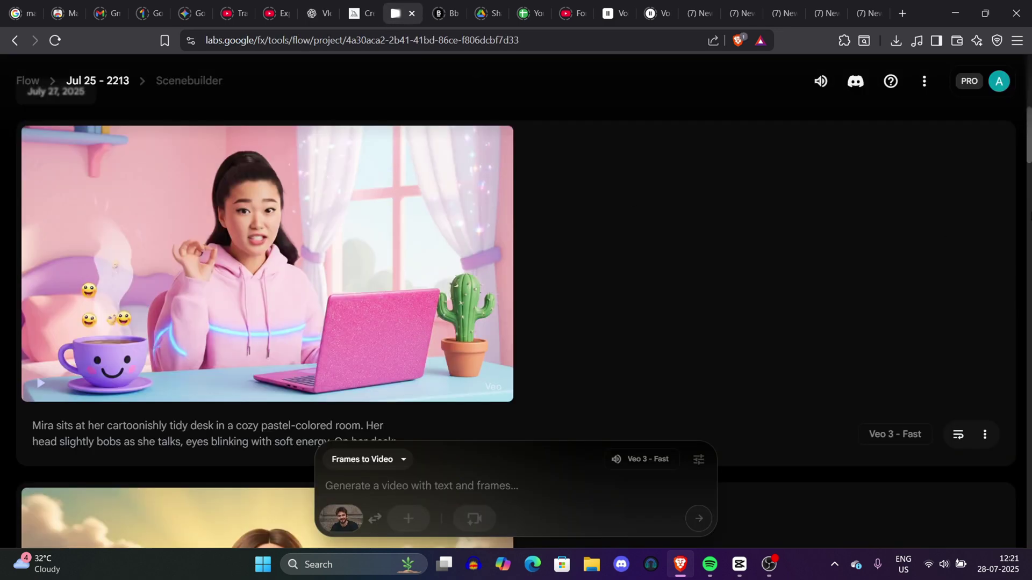
left_click_drag(1029, 118, 1022, 405)
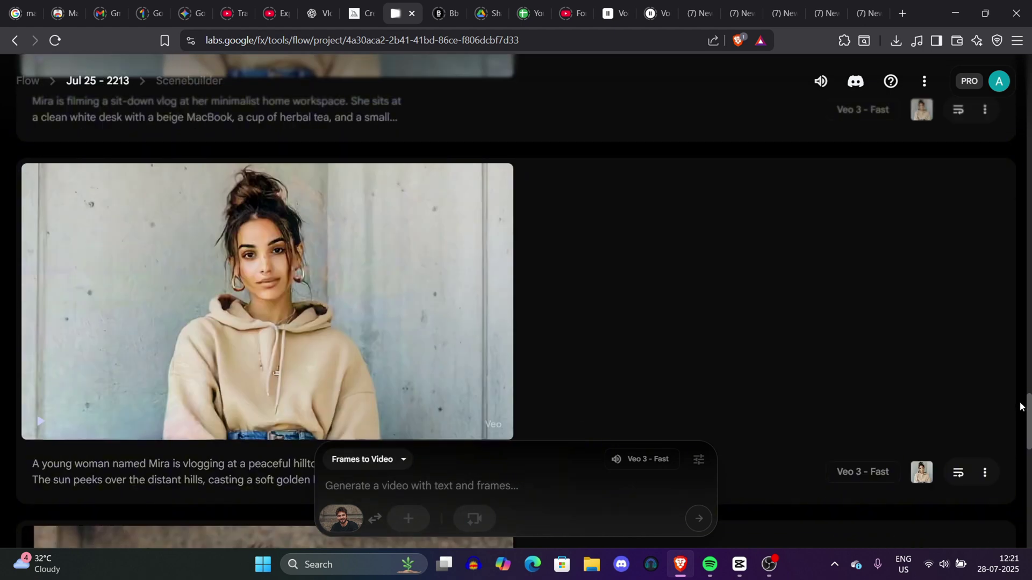
left_click(308, 275)
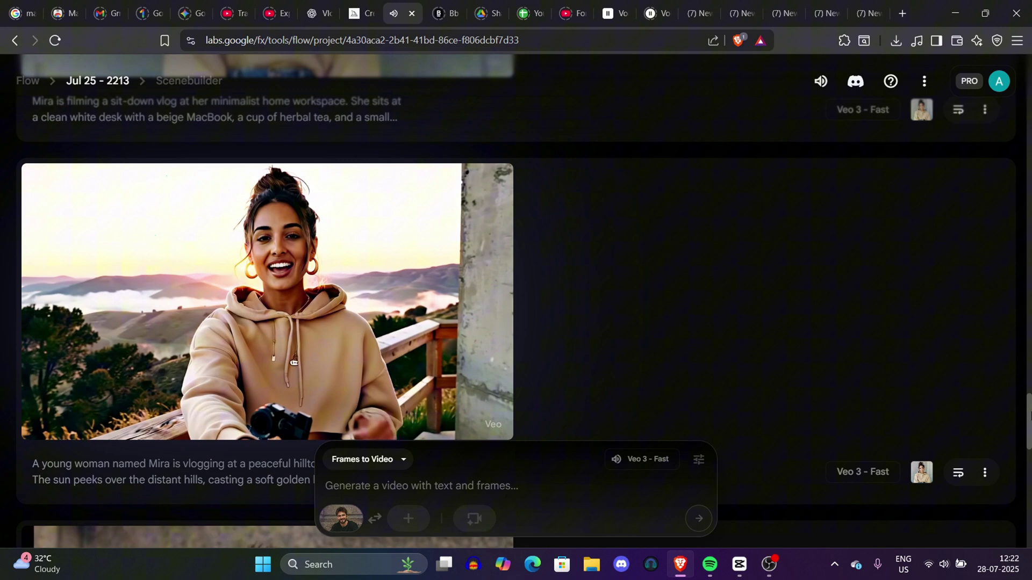
left_click_drag(1028, 415, 1028, 375)
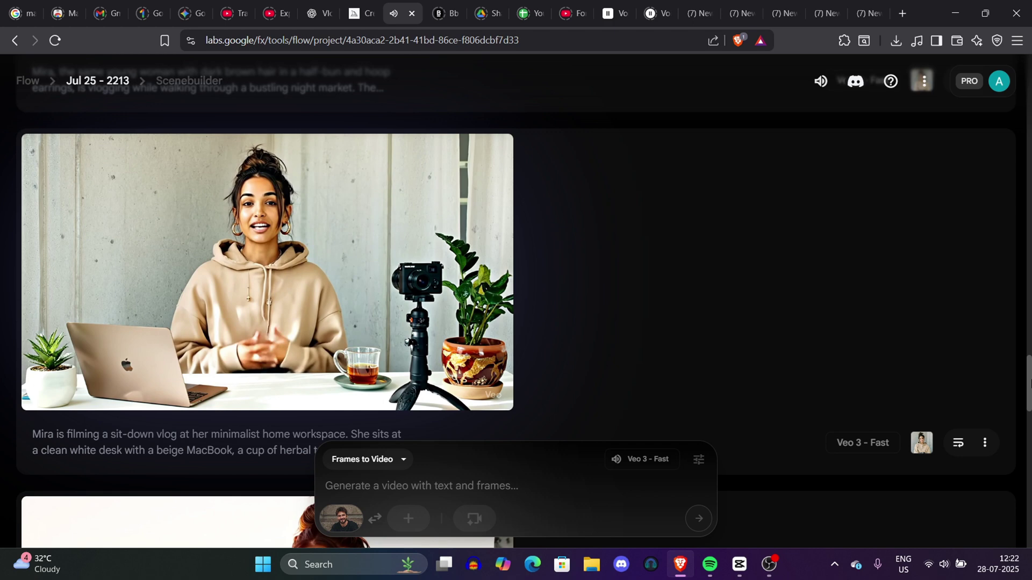
left_click_drag(1029, 383, 1029, 419)
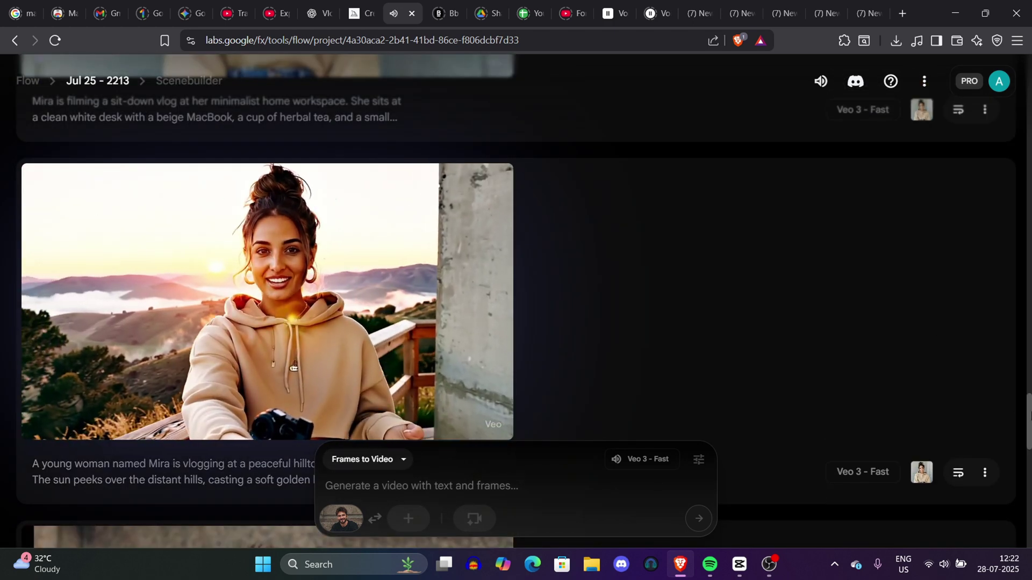
left_click_drag(1028, 417, 1018, 362)
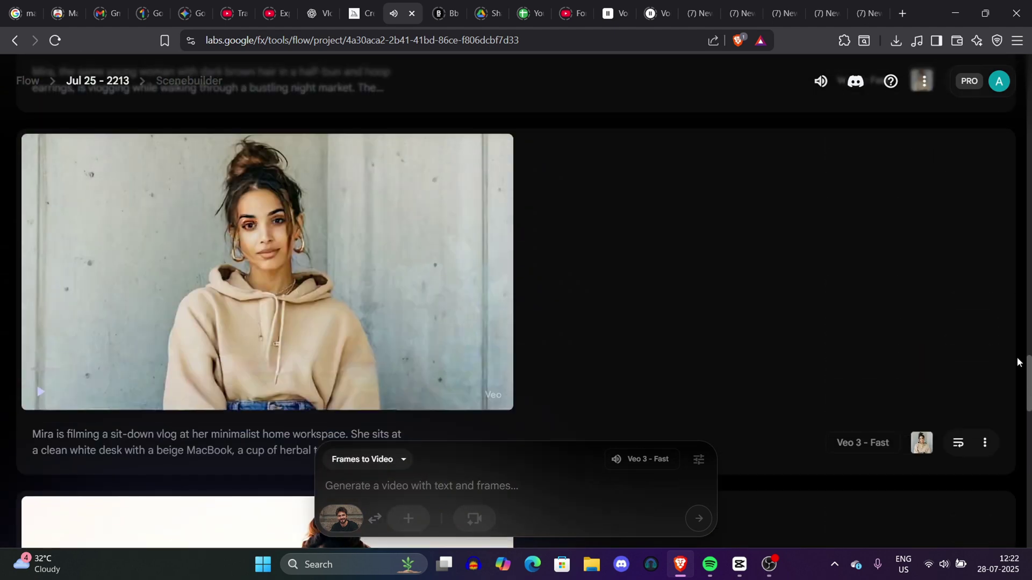
mouse_move(339, 304)
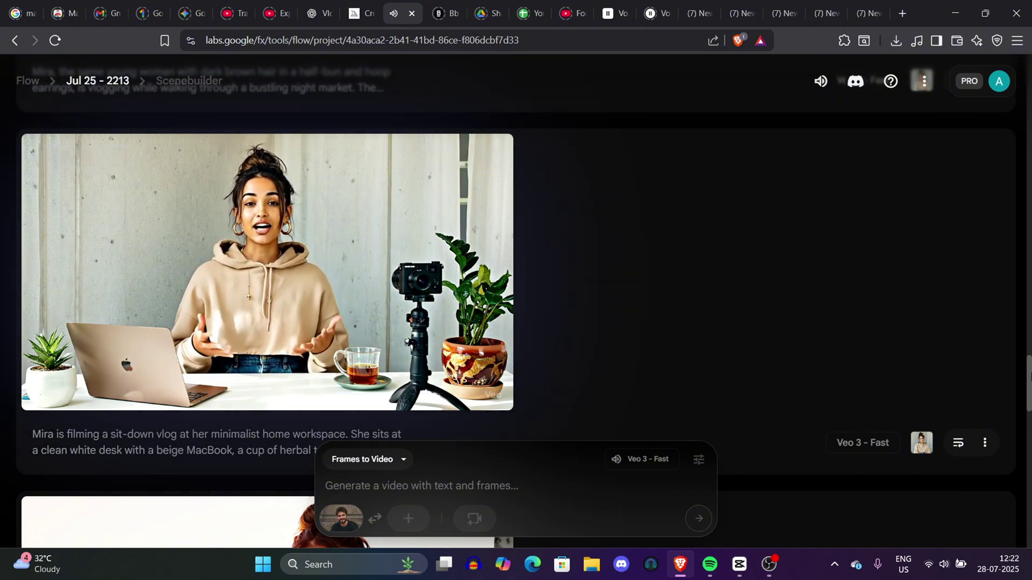
scroll(547, 292, "up", 1)
scroll(547, 291, "down", 1)
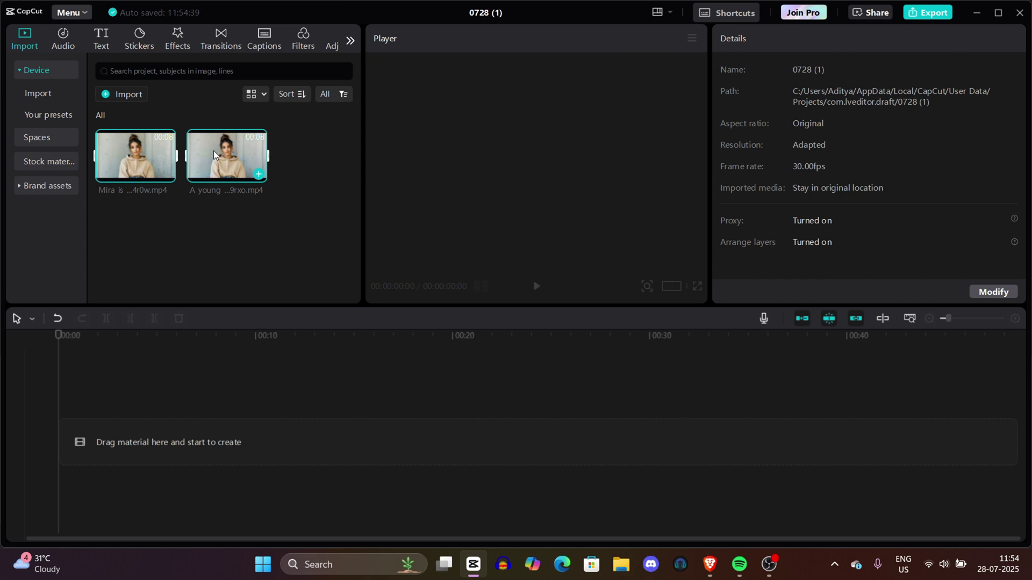
Place the hilltop Mira clip and then the desk clip on CapCut's timeline
left_click(214, 150)
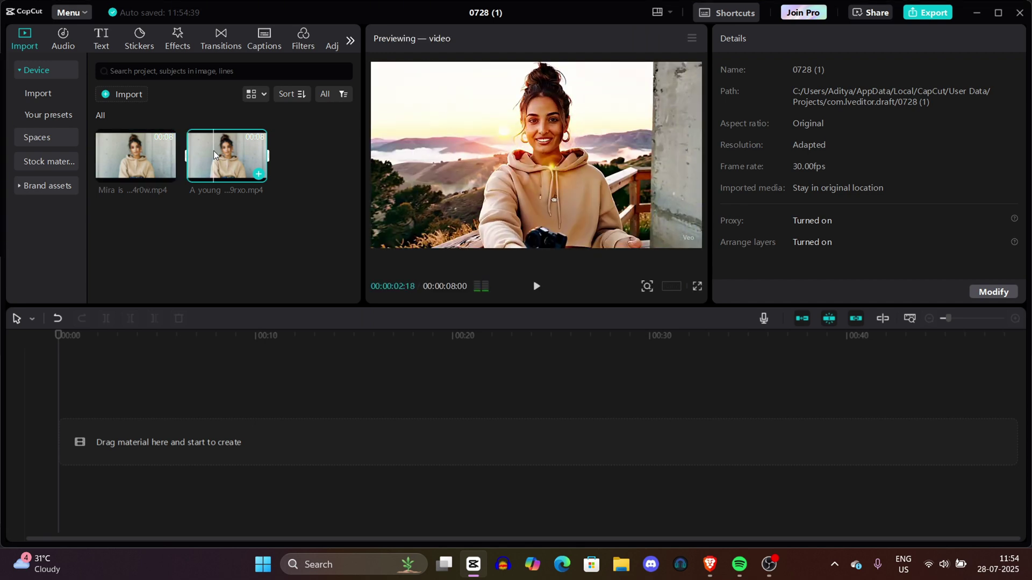
left_click_drag(214, 151, 115, 437)
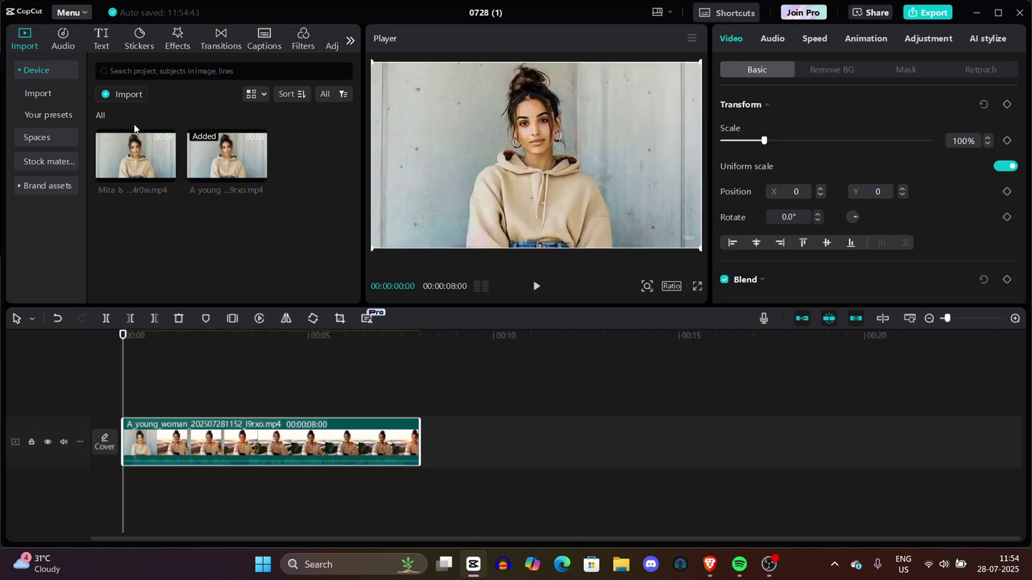
left_click_drag(137, 162, 426, 431)
left_click_drag(426, 431, 426, 432)
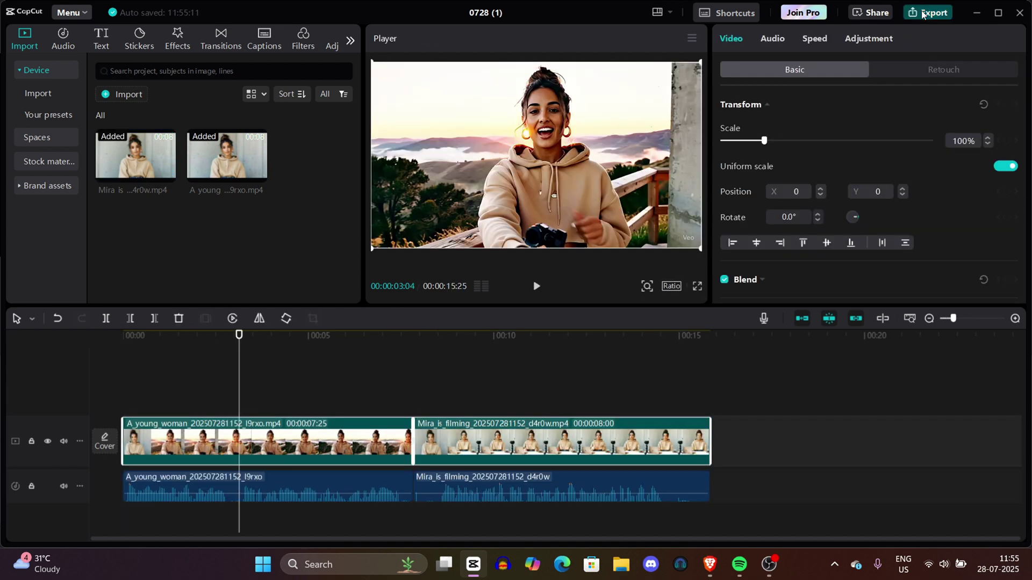
Set the export to audio only, with Video unchecked and Audio checked
left_click(922, 13)
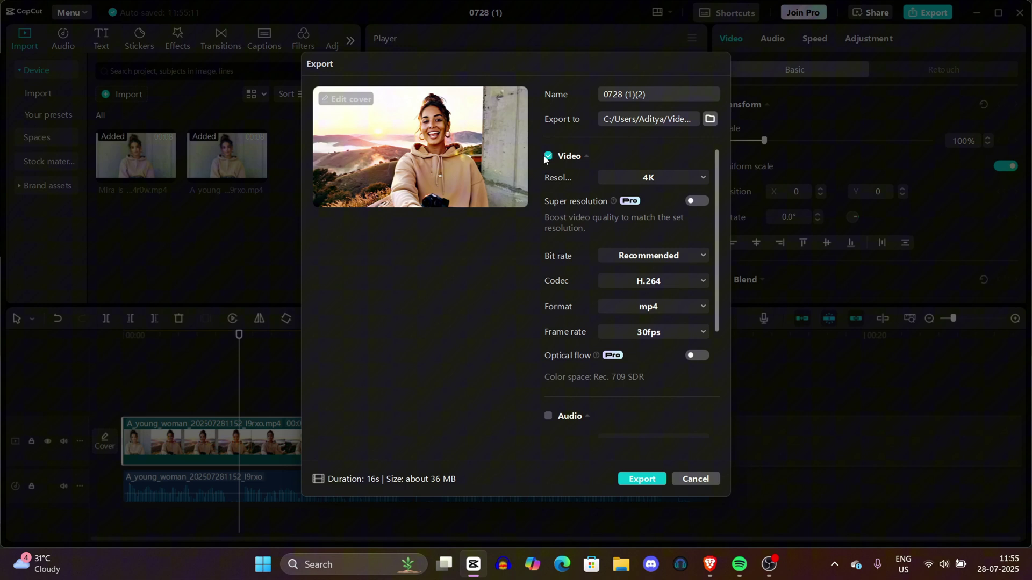
left_click(548, 156)
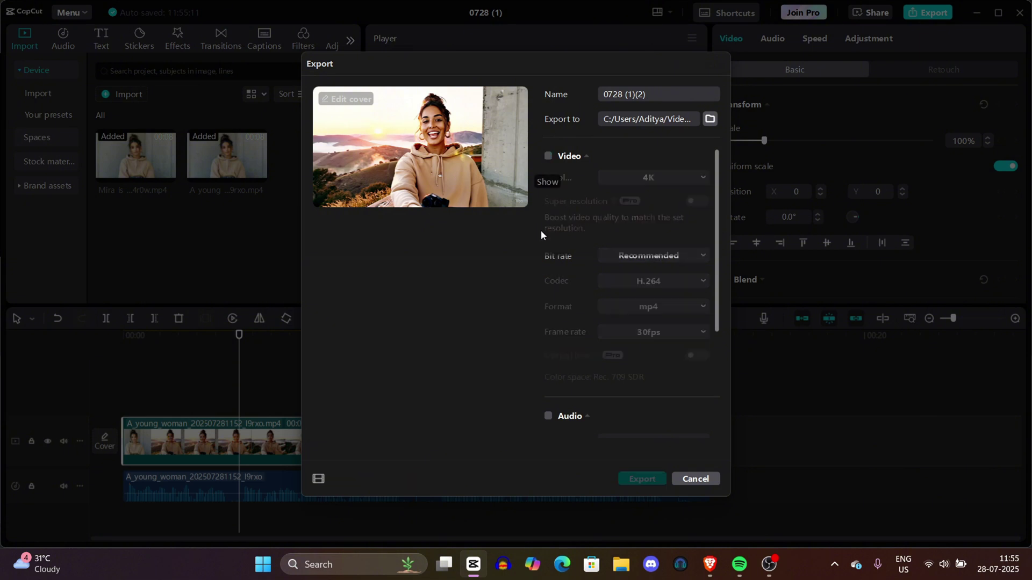
left_click(548, 416)
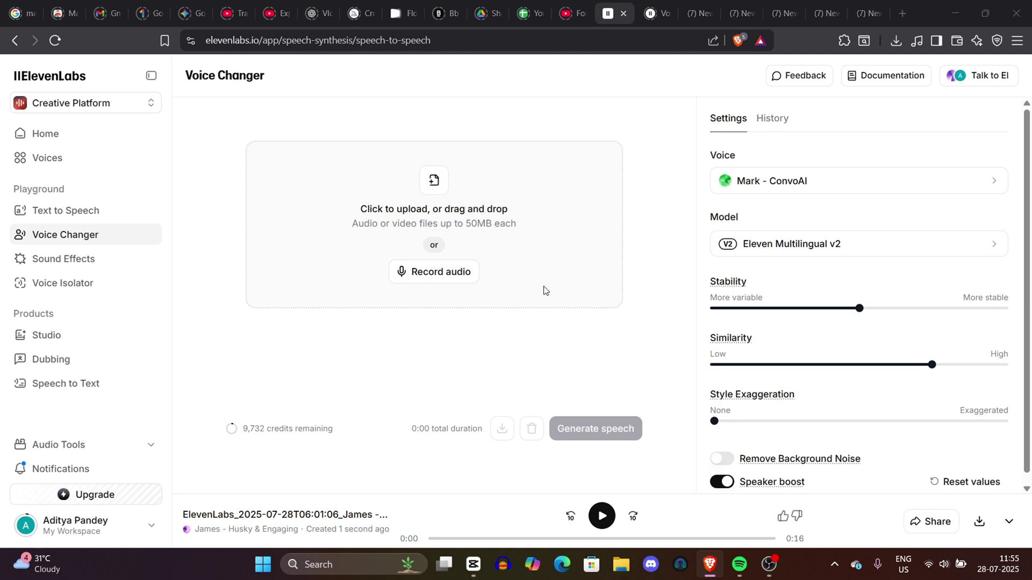
Upload the 0728 (1)(2) recording to ElevenLabs' Voice Changer
left_click(445, 251)
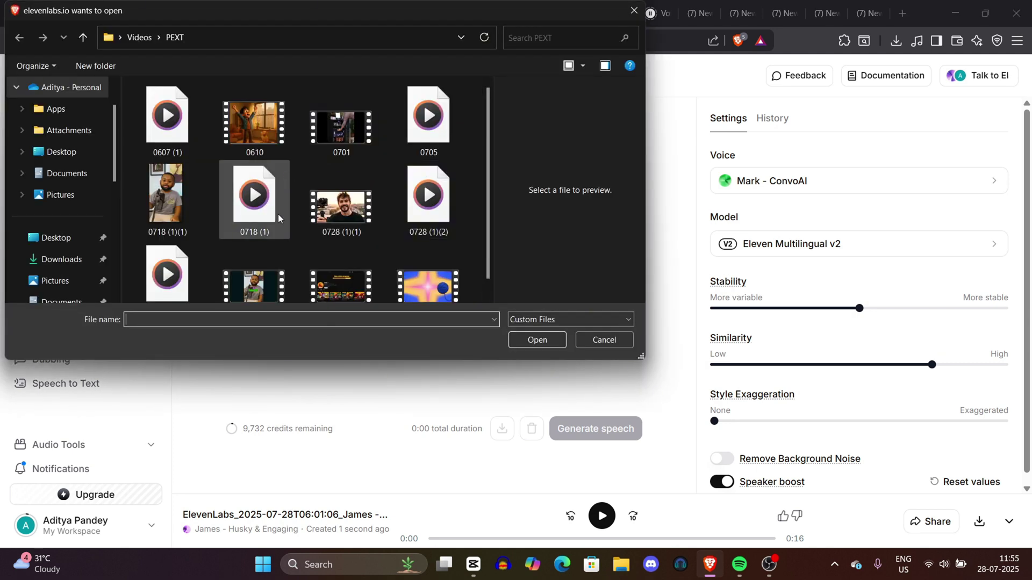
scroll(492, 215, "down", 1)
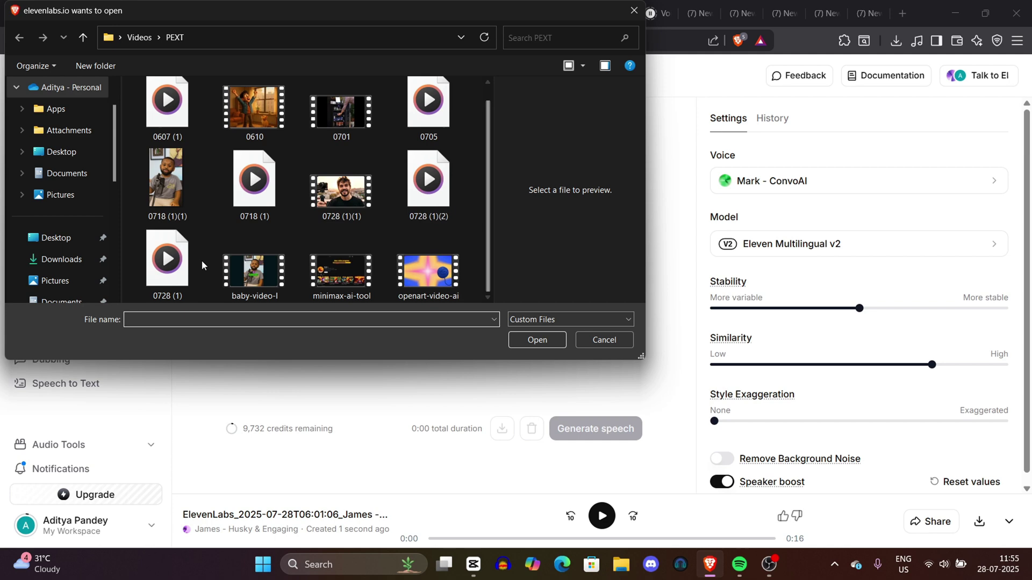
double_click(414, 188)
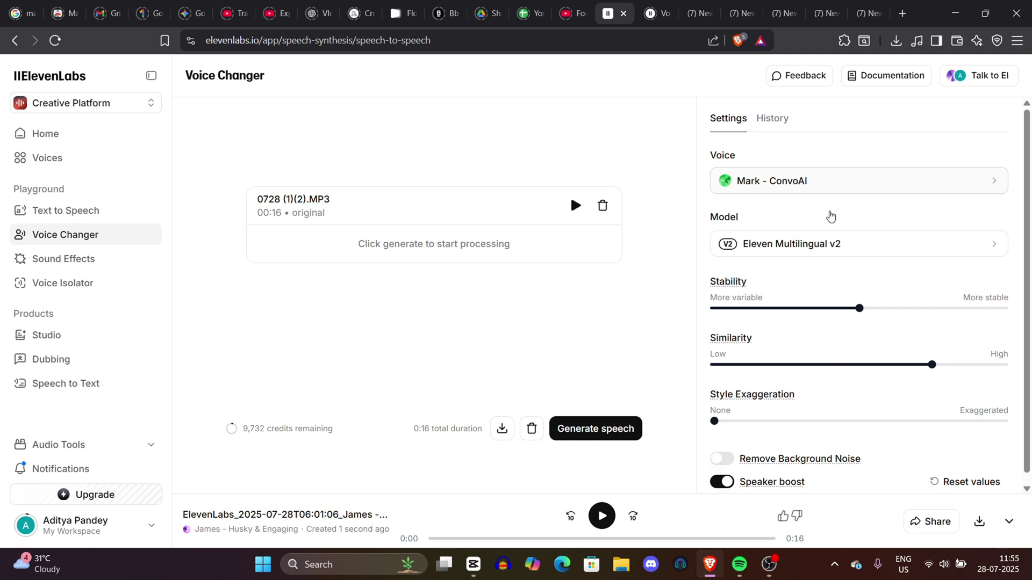
Convert it with the Jane - Professional Audiobook Reader voice and download the result
left_click(871, 185)
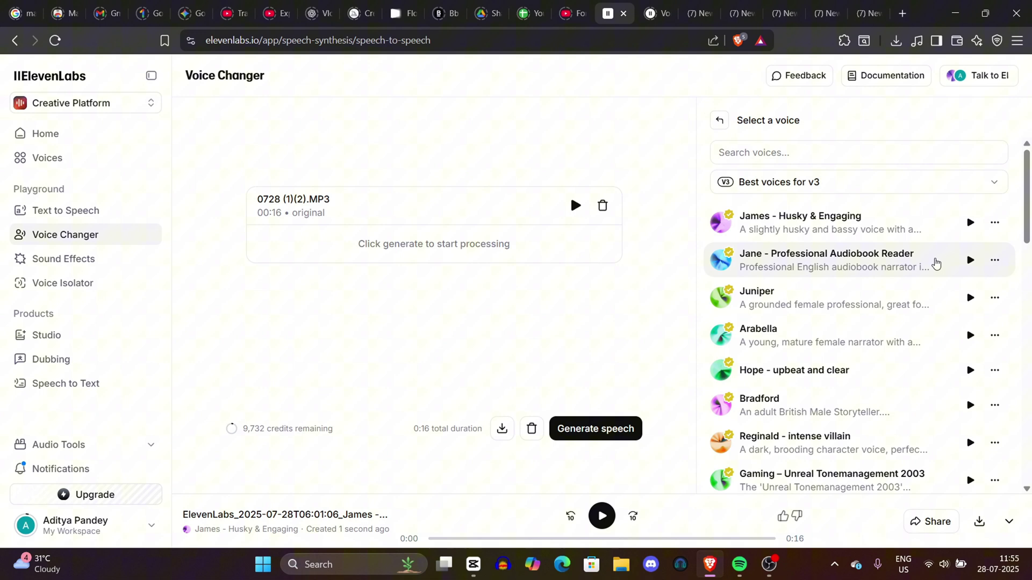
left_click(935, 262)
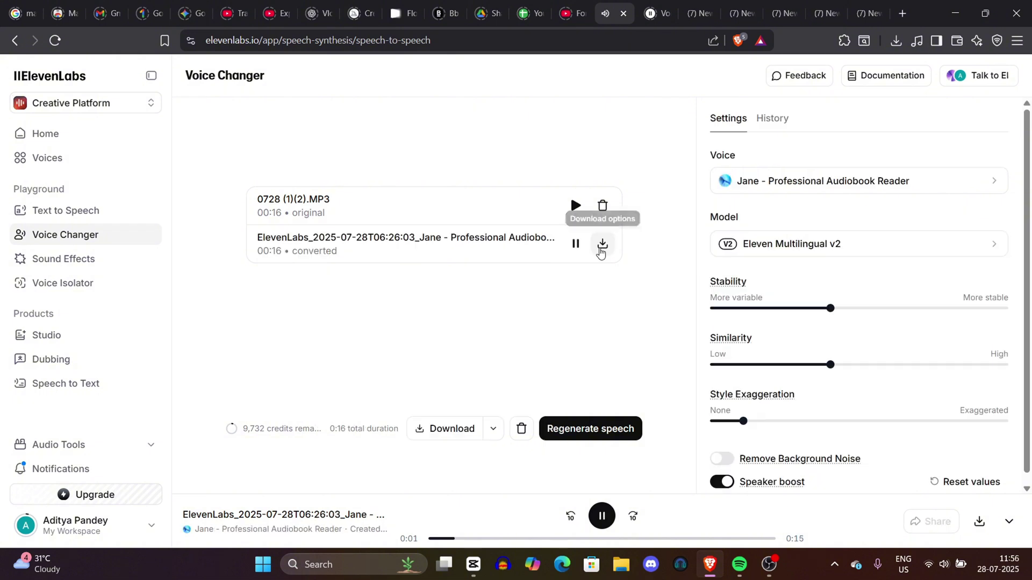
left_click(603, 244)
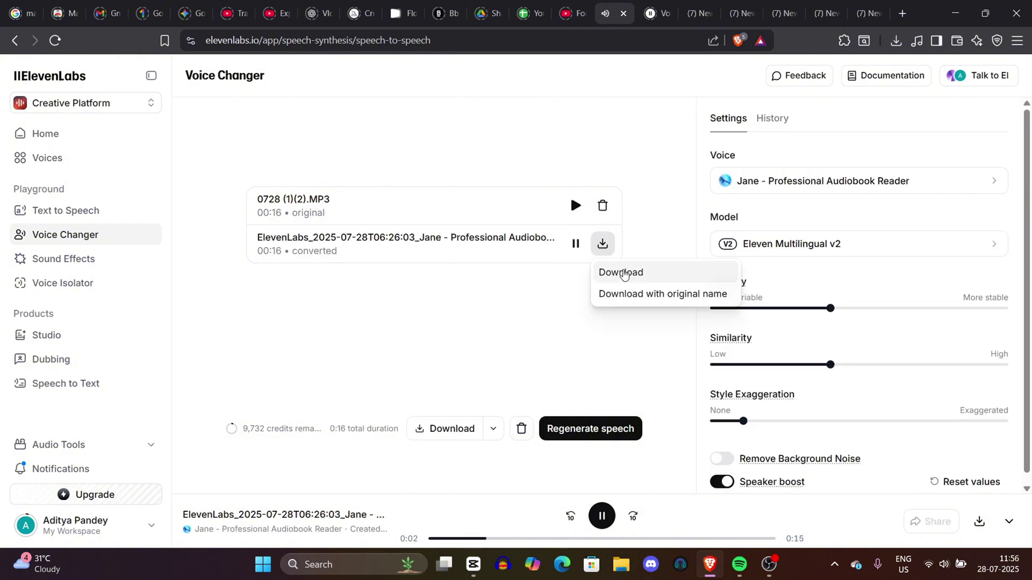
left_click(623, 272)
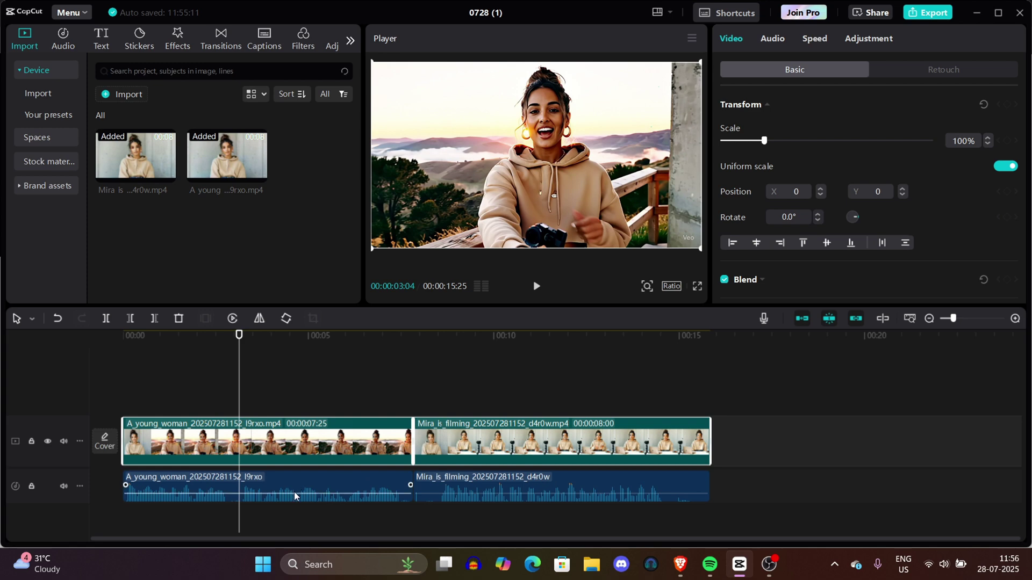
Open CapCut's media import on the Downloads folder to bring in the converted voice track
left_click(294, 495)
left_click(220, 408)
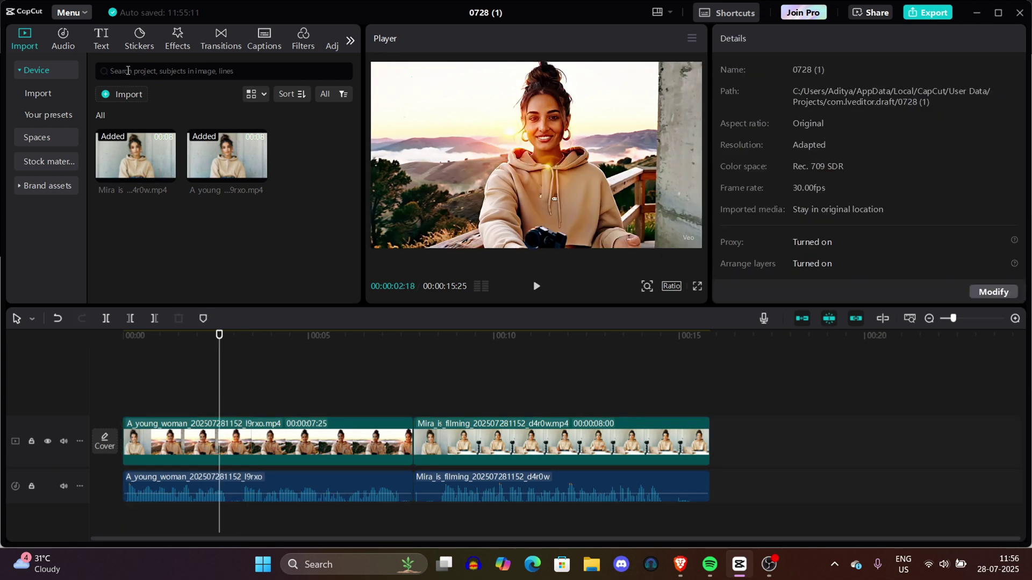
left_click(133, 99)
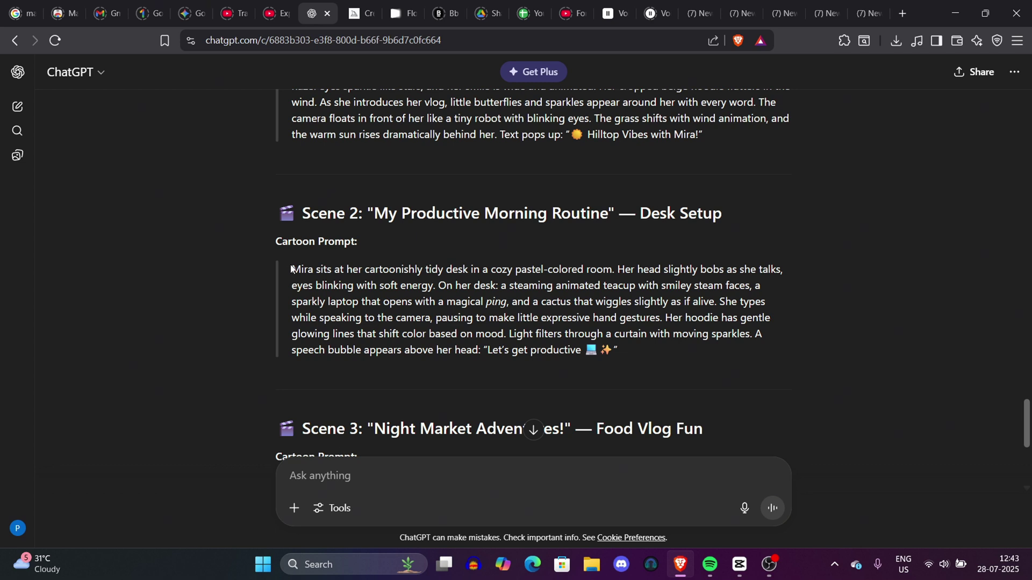
Copy the Scene 2 'My Productive Morning Routine' cartoon prompt from ChatGPT and return to Flow
left_click_drag(291, 269, 507, 356)
key("ctrl+c")
left_click_drag(549, 383, 630, 354)
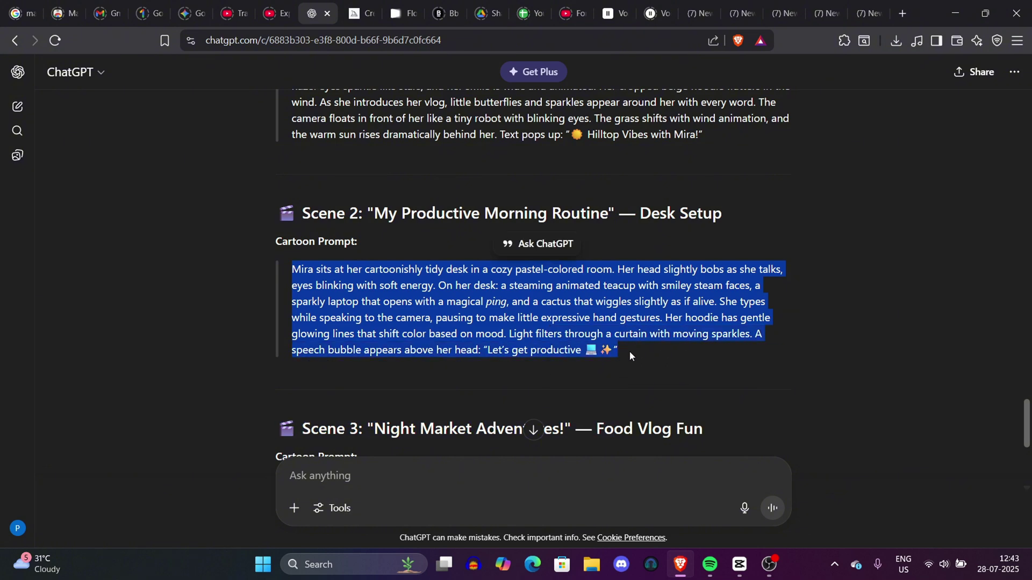
left_click(351, 280)
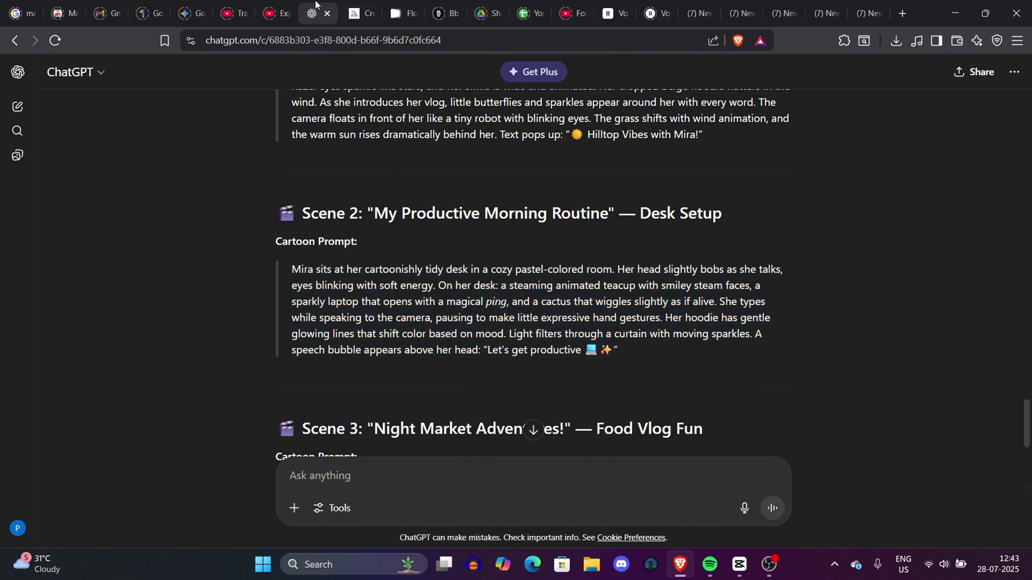
left_click(403, 8)
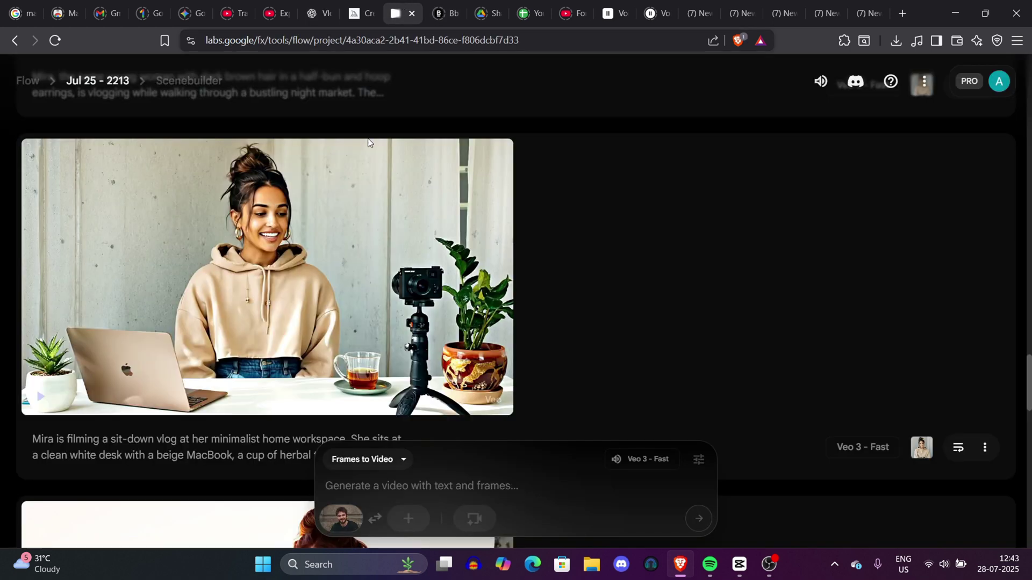
In Flow, remove the first frame, switch to Text to Video, and paste then clear the Scene 2 prompt
left_click(341, 518)
left_click(357, 459)
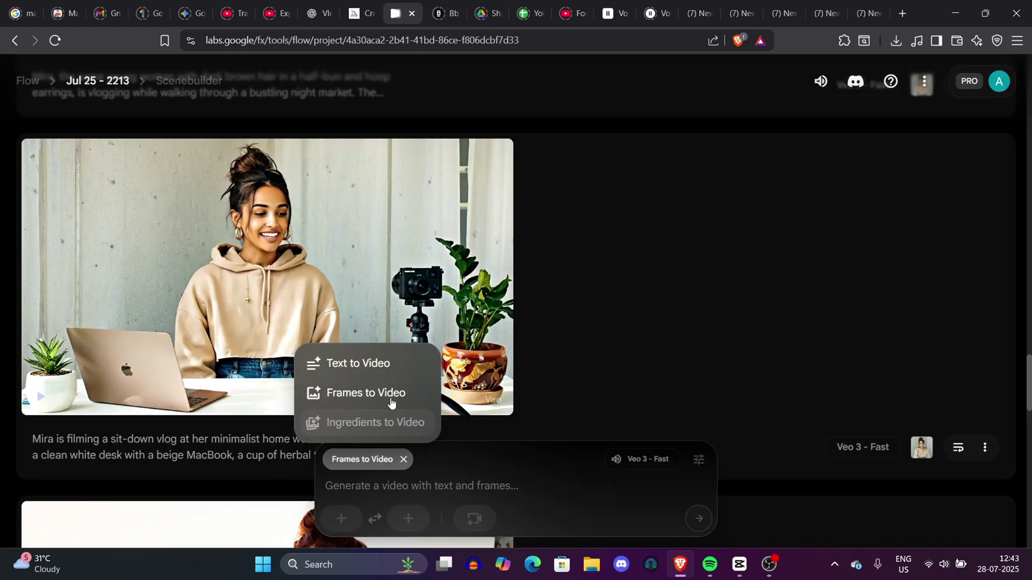
left_click(380, 364)
key("ctrl+v")
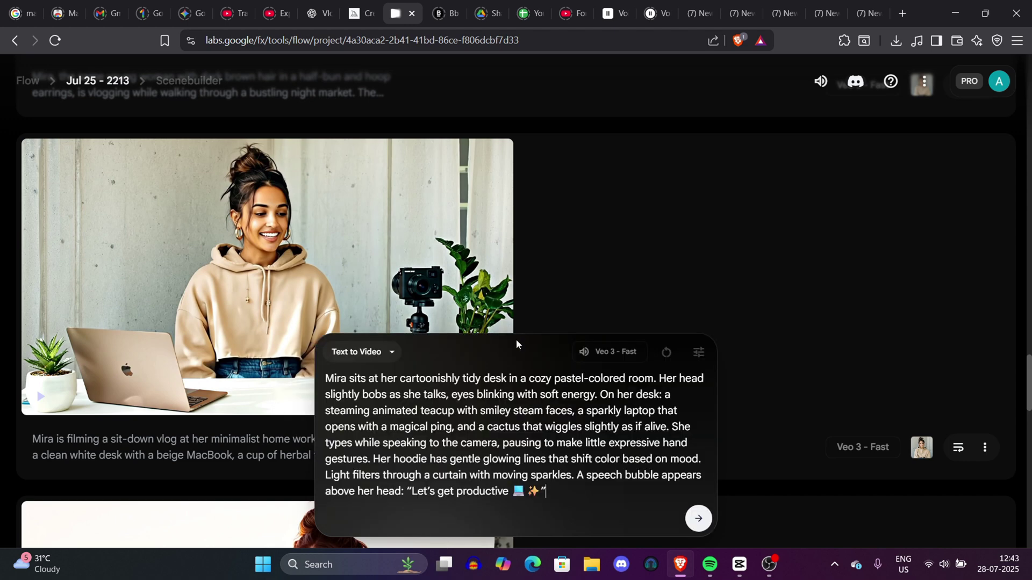
key("ctrl+a")
key("BackSpace")
left_click_drag(1027, 382, 1027, 155)
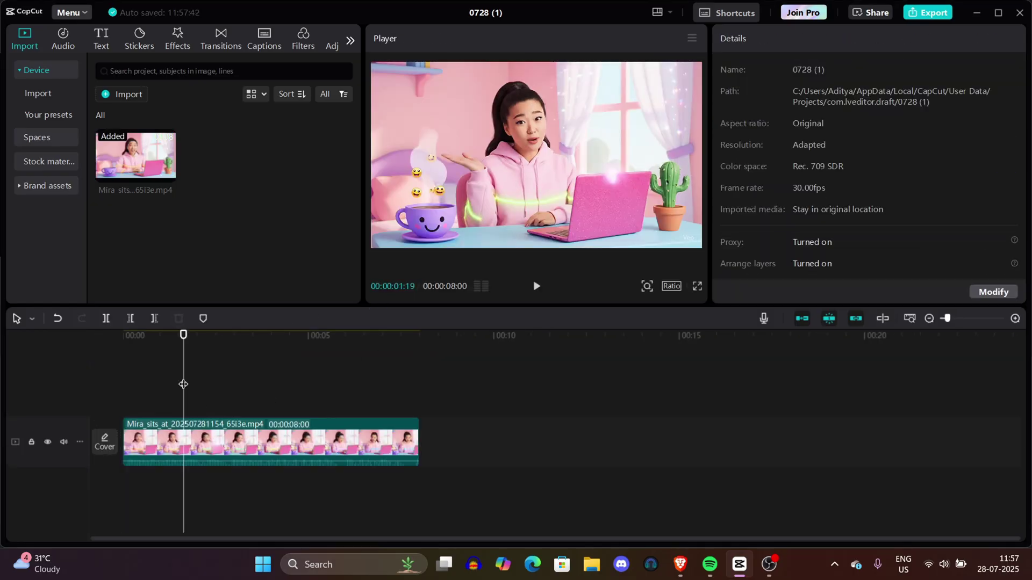
In CapCut, extract the pink Mira desk clip's audio to its own track and open Export
right_click(145, 431)
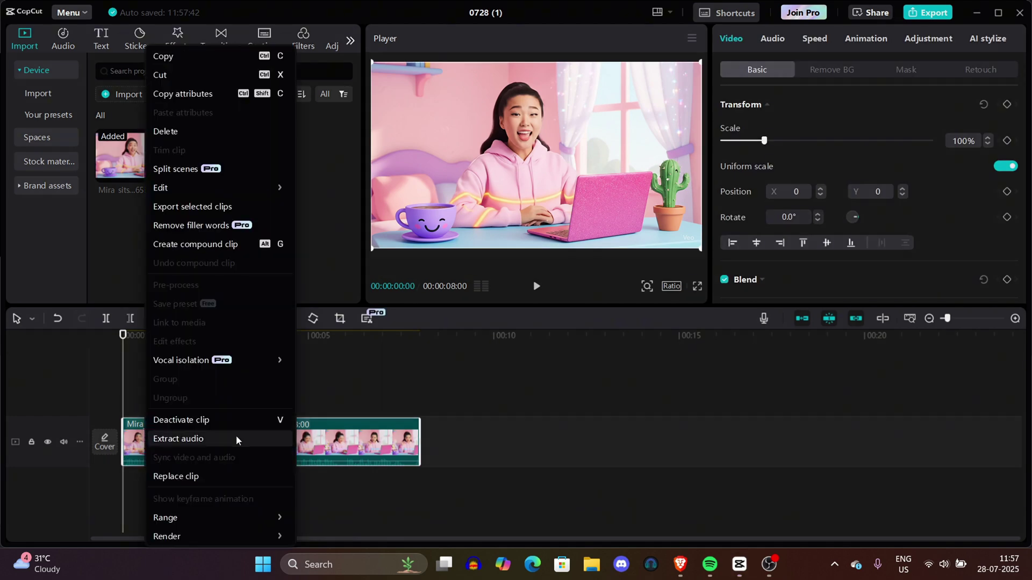
left_click(237, 438)
left_click(240, 494)
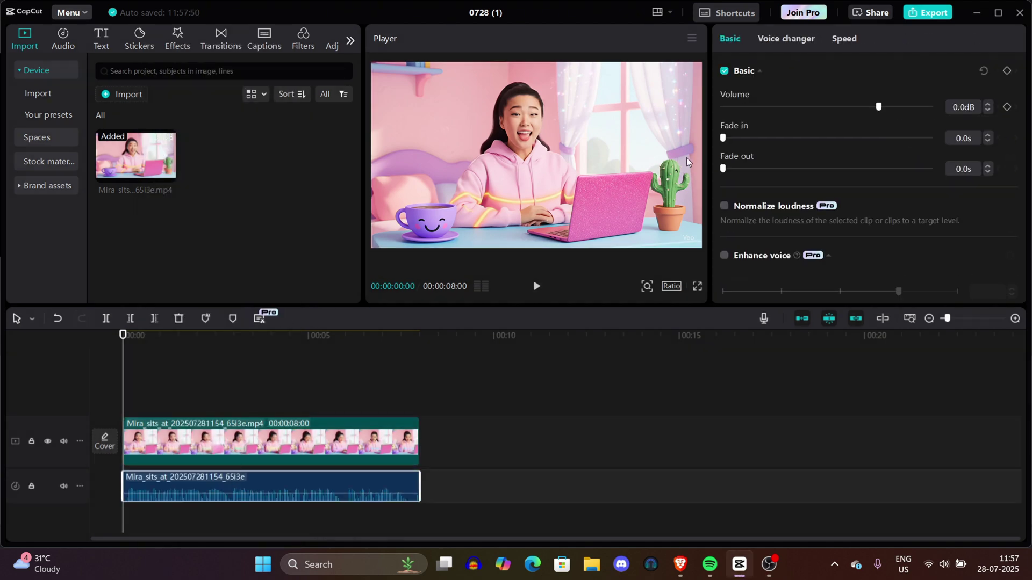
left_click(925, 16)
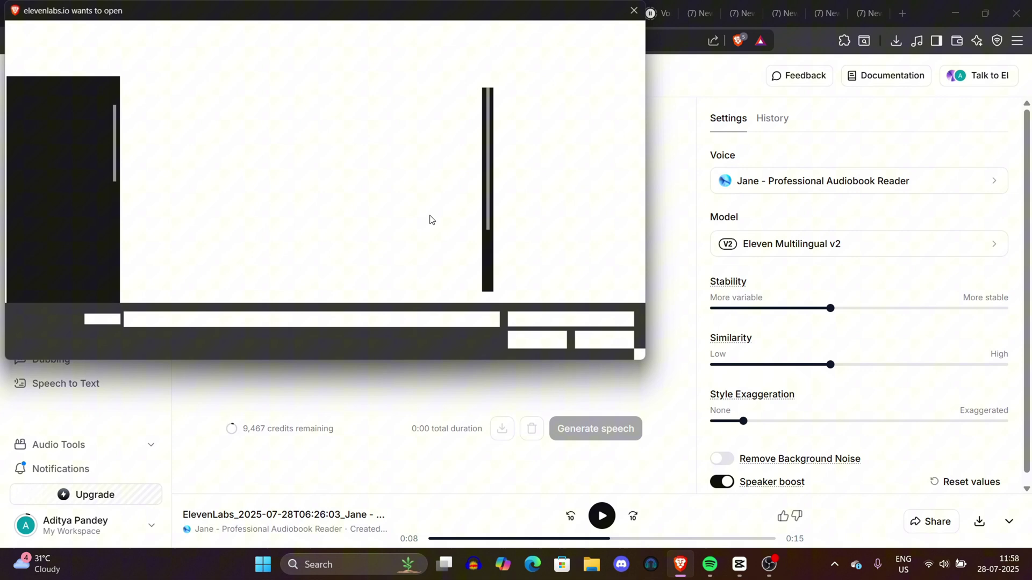
Load the 9-second 0728 (1)(4).MP3 recording into ElevenLabs and choose the Juniper voice
scroll(362, 227, "down", 3)
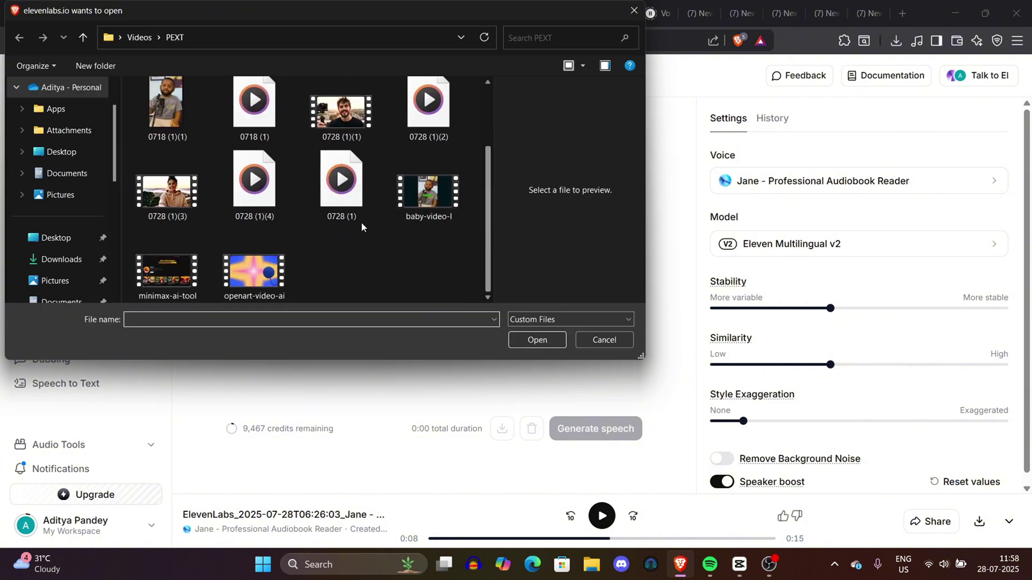
double_click(278, 204)
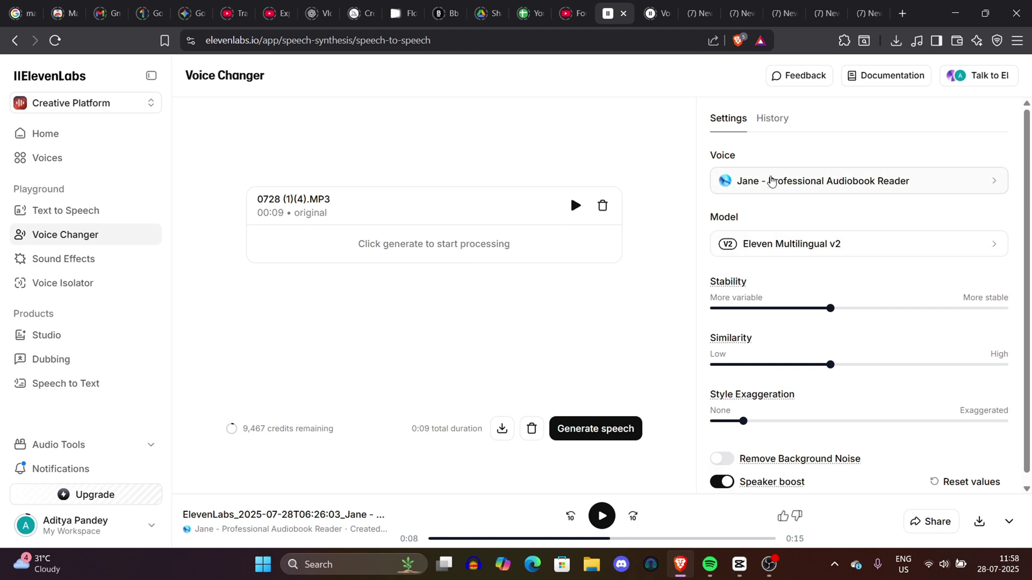
left_click(771, 180)
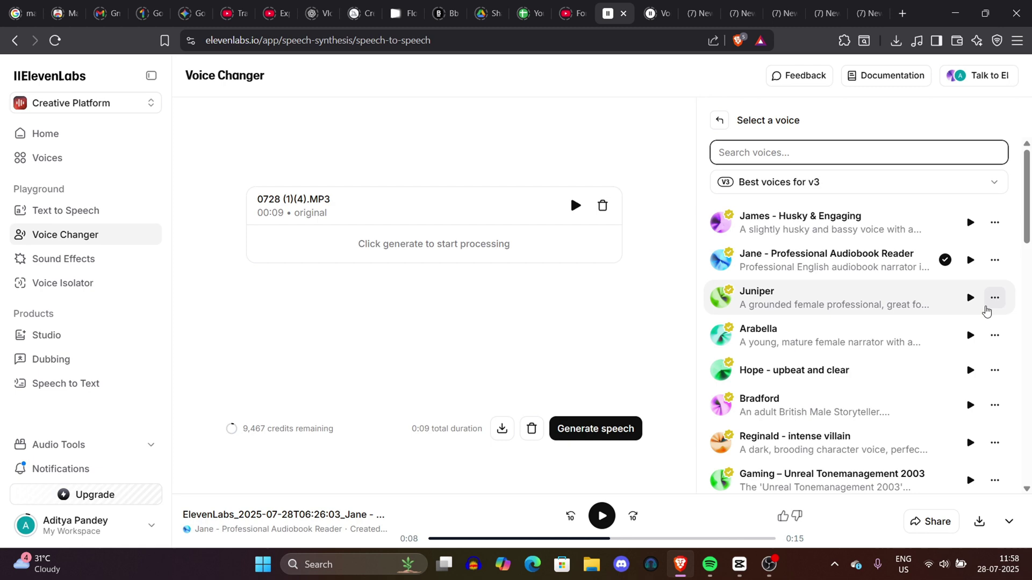
left_click(970, 305)
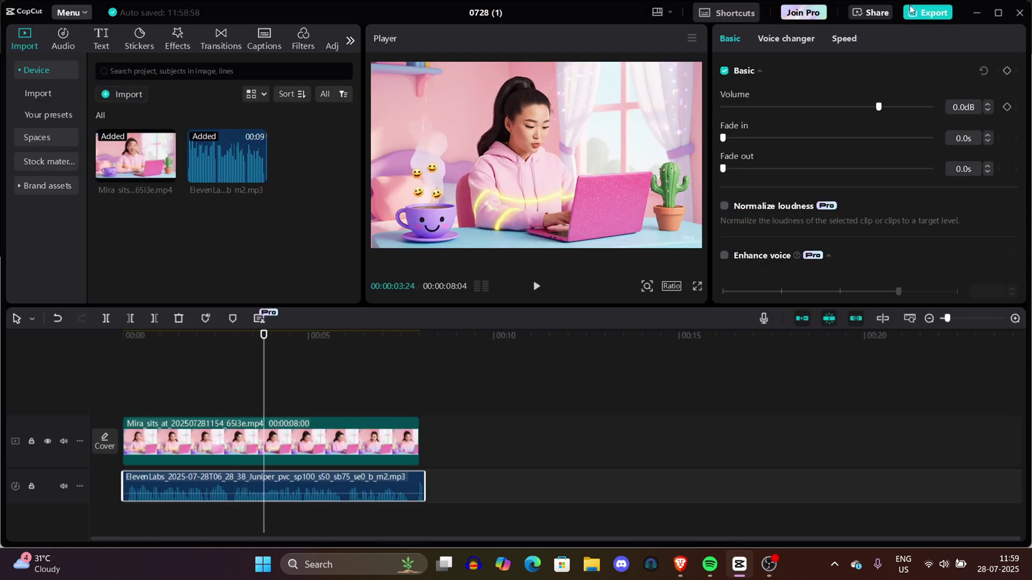
Open CapCut's export settings to export the Juniper audio as MP3
left_click(912, 10)
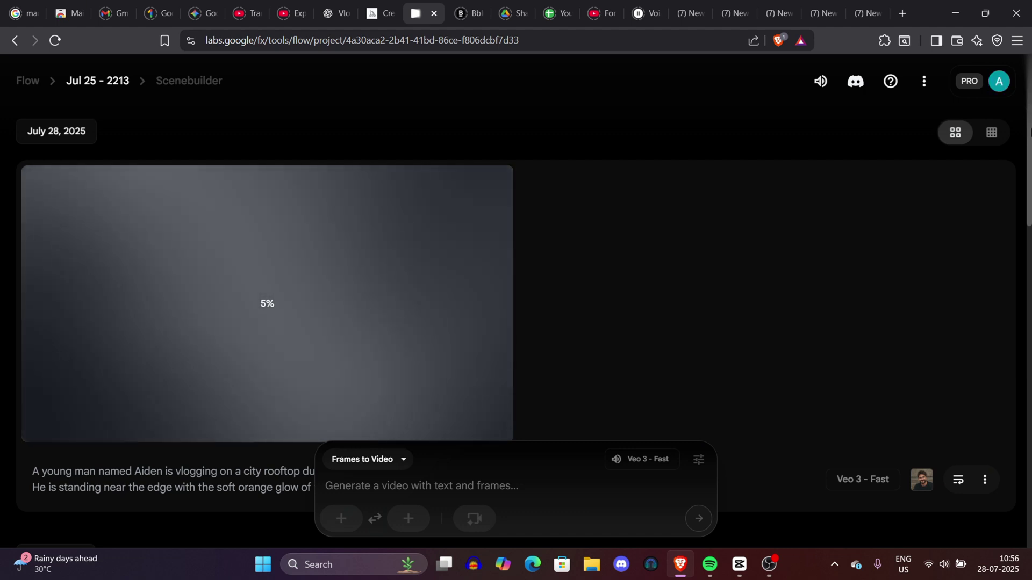
scroll(1029, 227, "down", 4)
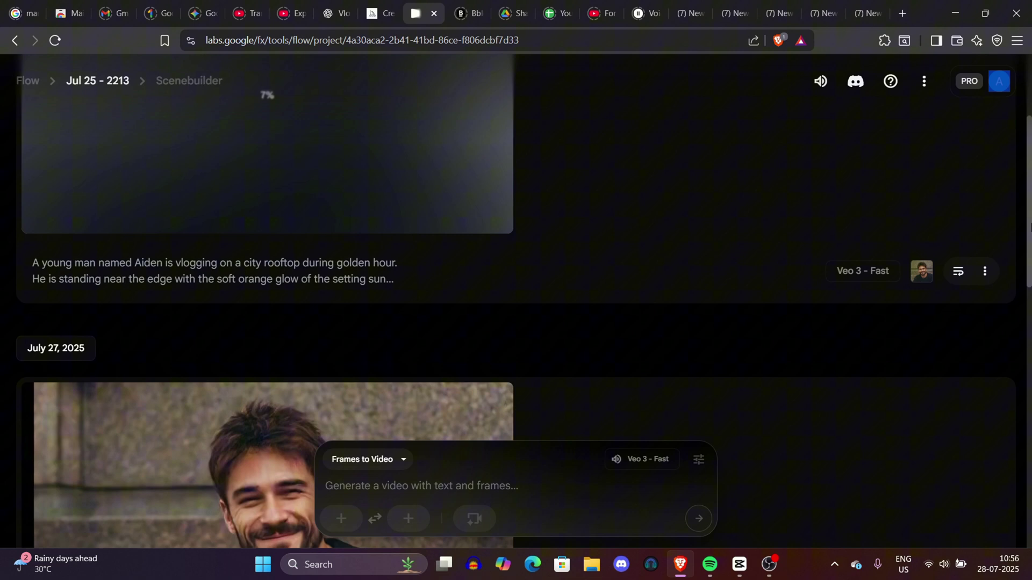
scroll(1029, 227, "down", 4)
scroll(1027, 292, "up", 8)
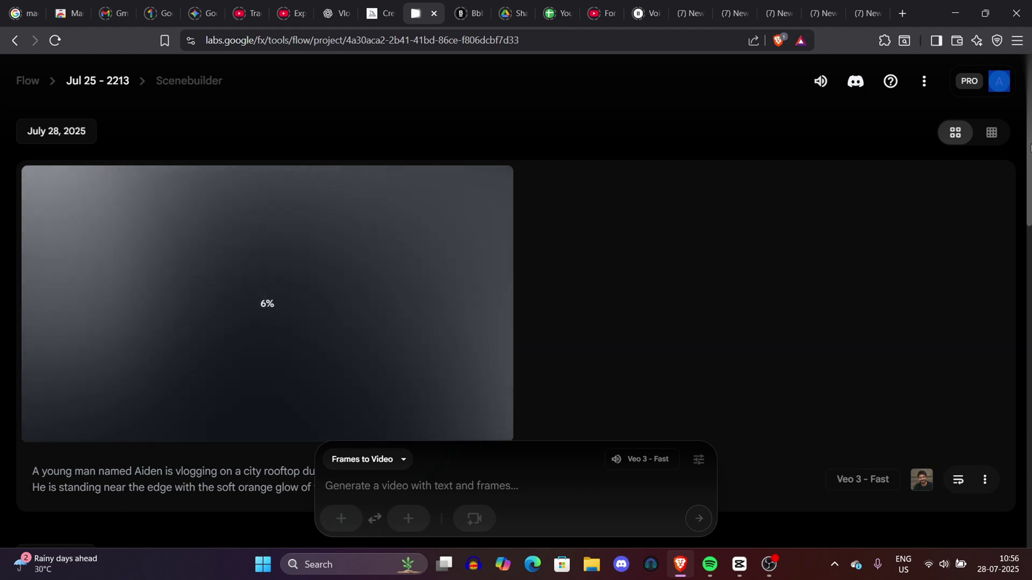
scroll(1024, 282, "down", 5)
scroll(1020, 350, "up", 8)
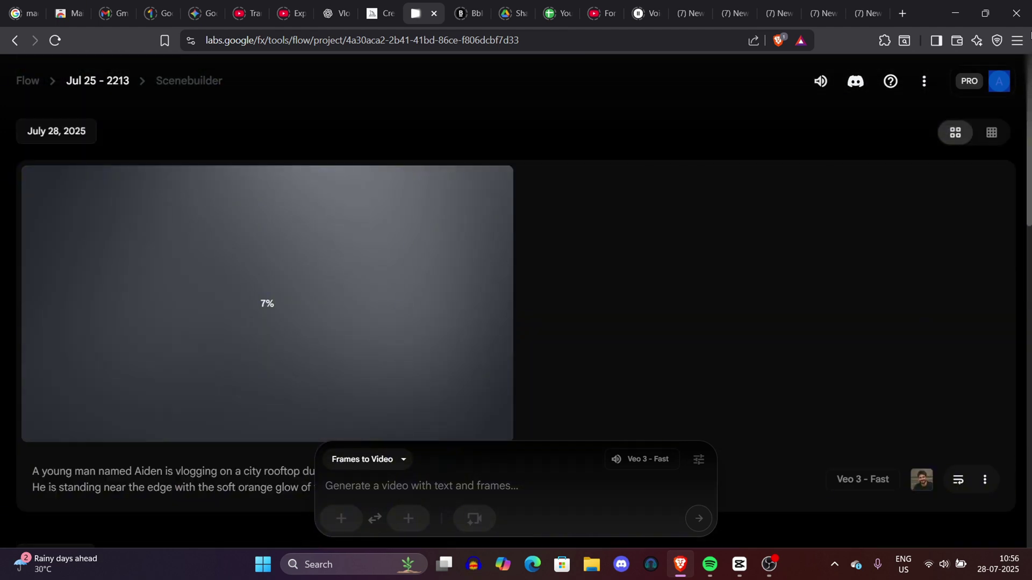